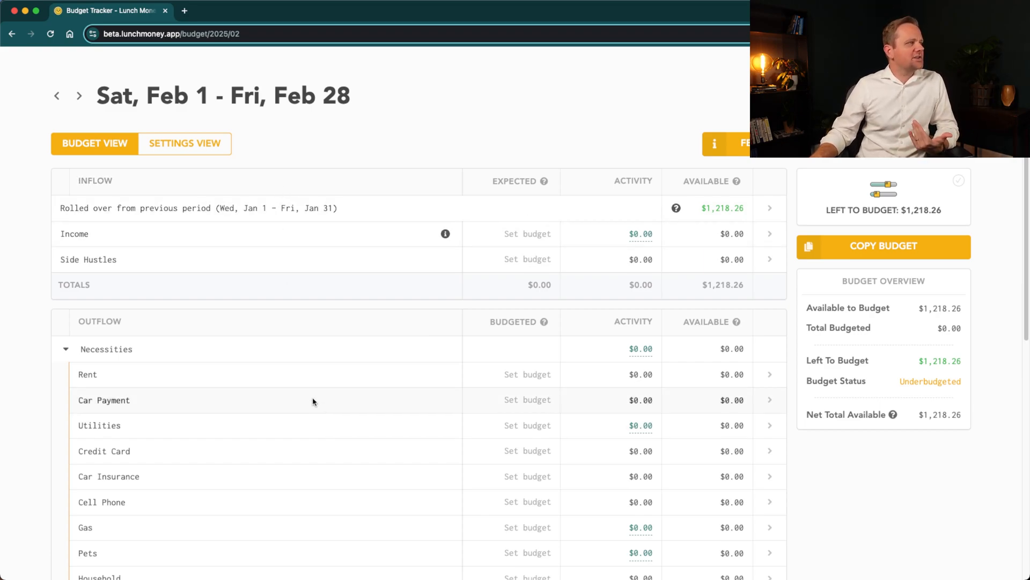
- Collapse and re-expand the Necessities and Extras outflow groups to examine their budget categories
{"action": "scroll", "coordinate": [313, 402], "scroll_direction": "up", "scroll_amount": 3}
{"action": "scroll", "coordinate": [295, 430], "scroll_direction": "down", "scroll_amount": 8}
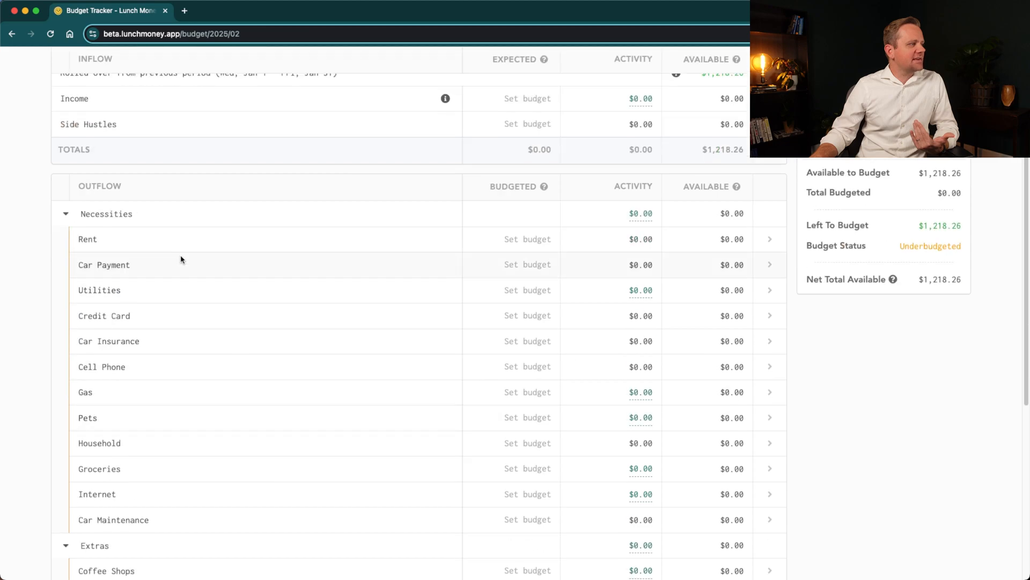
{"action": "left_click", "coordinate": [66, 214]}
{"action": "left_click", "coordinate": [66, 237]}
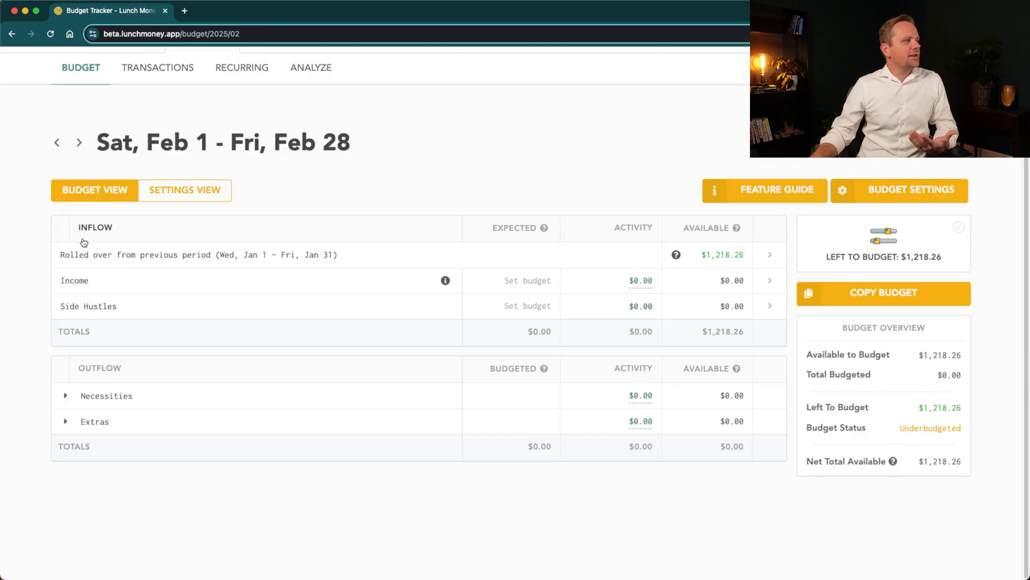
{"action": "left_click", "coordinate": [66, 396]}
{"action": "scroll", "coordinate": [120, 402], "scroll_direction": "down", "scroll_amount": 3}
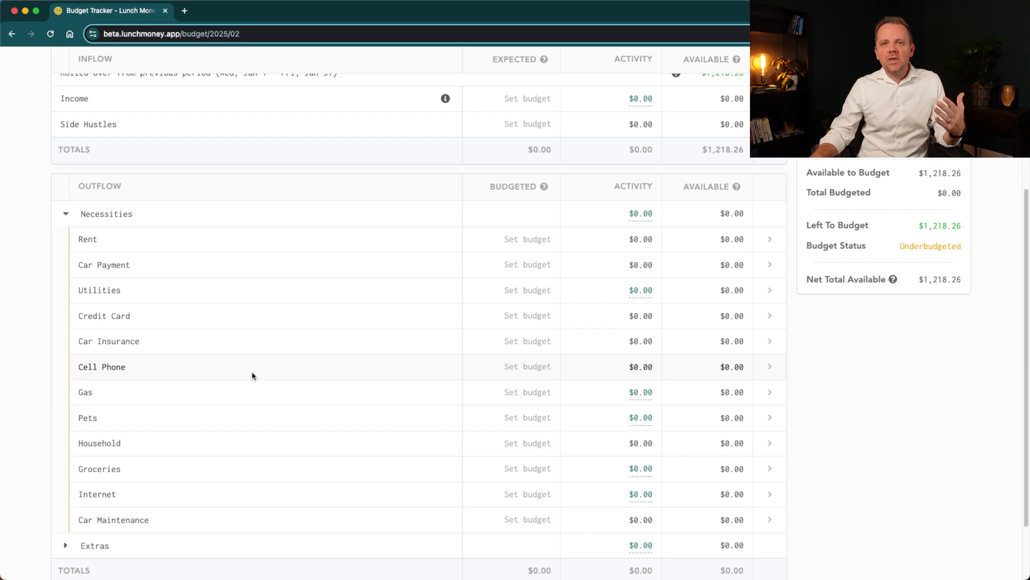
{"action": "left_click", "coordinate": [66, 545]}
{"action": "scroll", "coordinate": [311, 485], "scroll_direction": "down", "scroll_amount": 3}
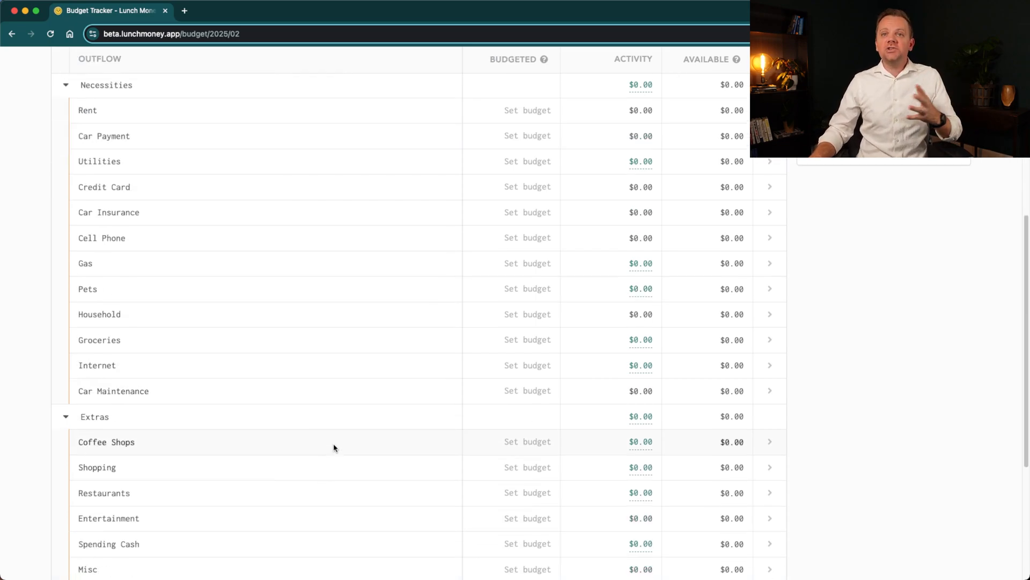
{"action": "scroll", "coordinate": [334, 448], "scroll_direction": "up", "scroll_amount": 6}
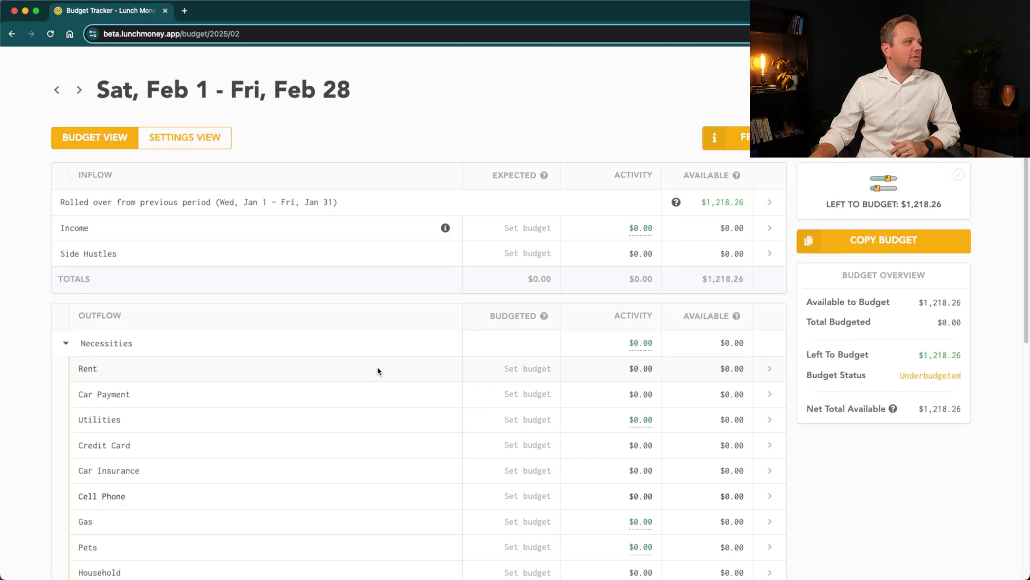
- Open the category setup page and review how categories are arranged under Necessities and Extras
{"action": "scroll", "coordinate": [269, 152], "scroll_direction": "up", "scroll_amount": 2}
{"action": "left_click", "coordinate": [268, 67]}
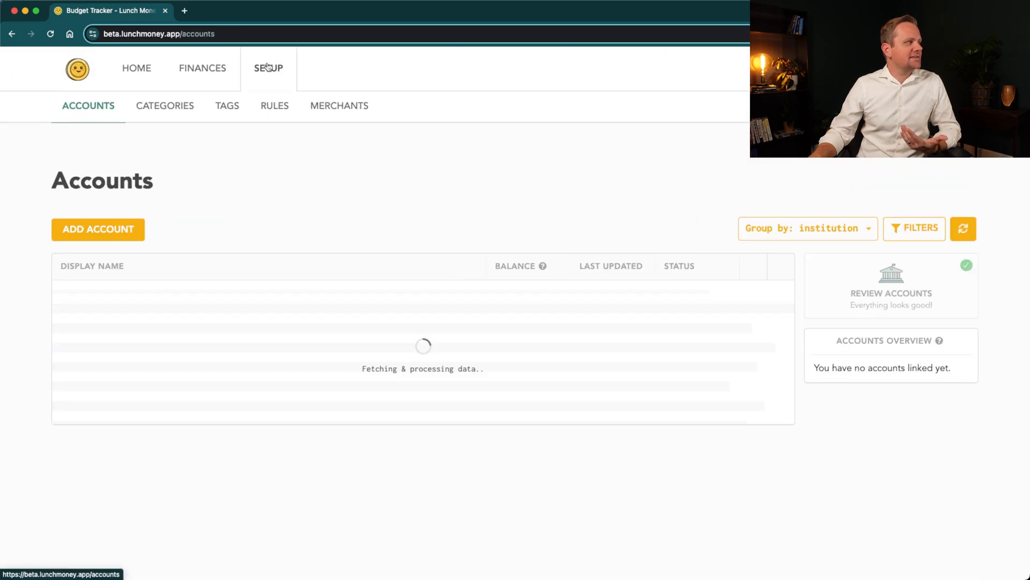
{"action": "left_click", "coordinate": [169, 112]}
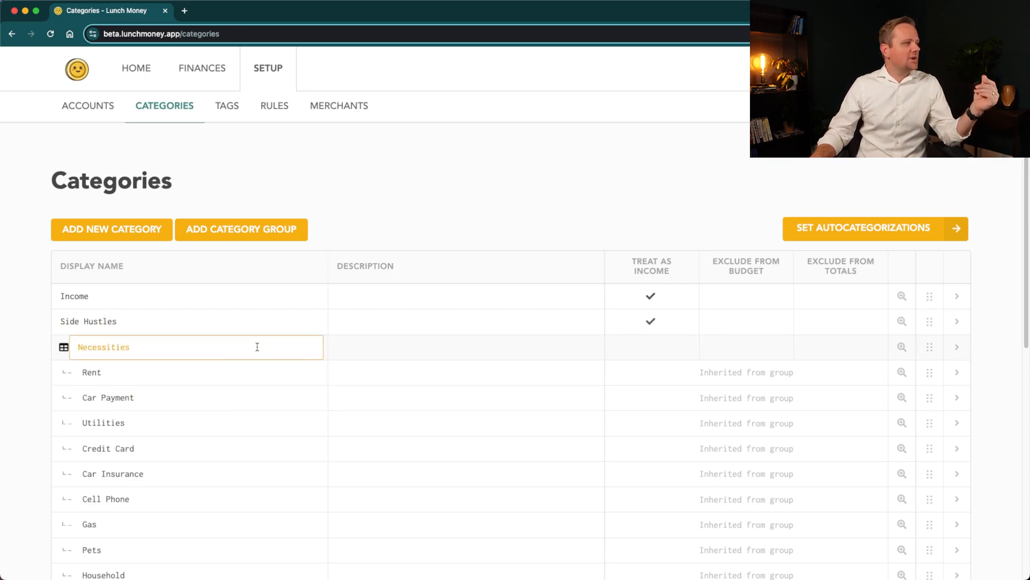
{"action": "scroll", "coordinate": [257, 347], "scroll_direction": "down", "scroll_amount": 5}
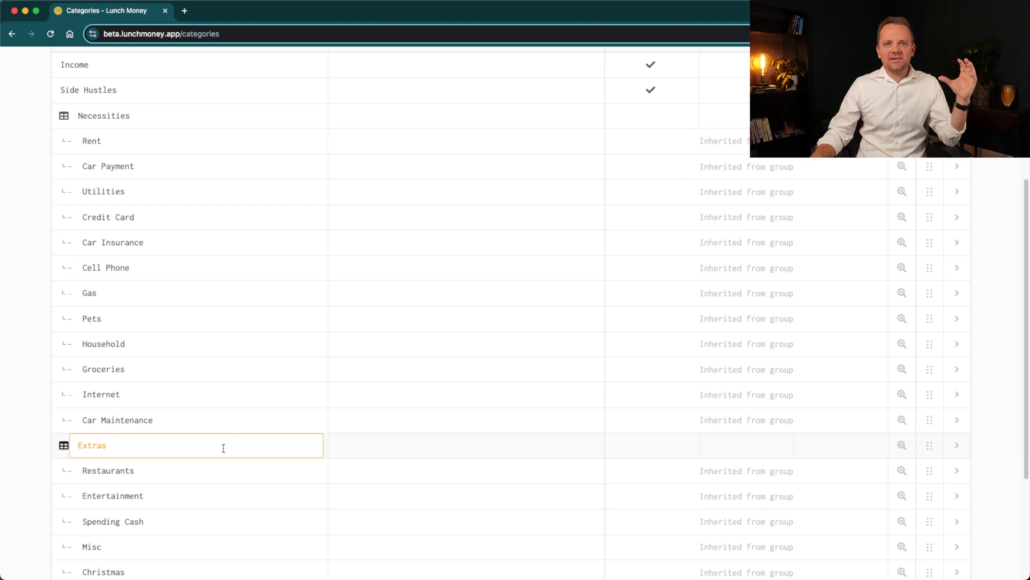
{"action": "scroll", "coordinate": [224, 445], "scroll_direction": "up", "scroll_amount": 5}
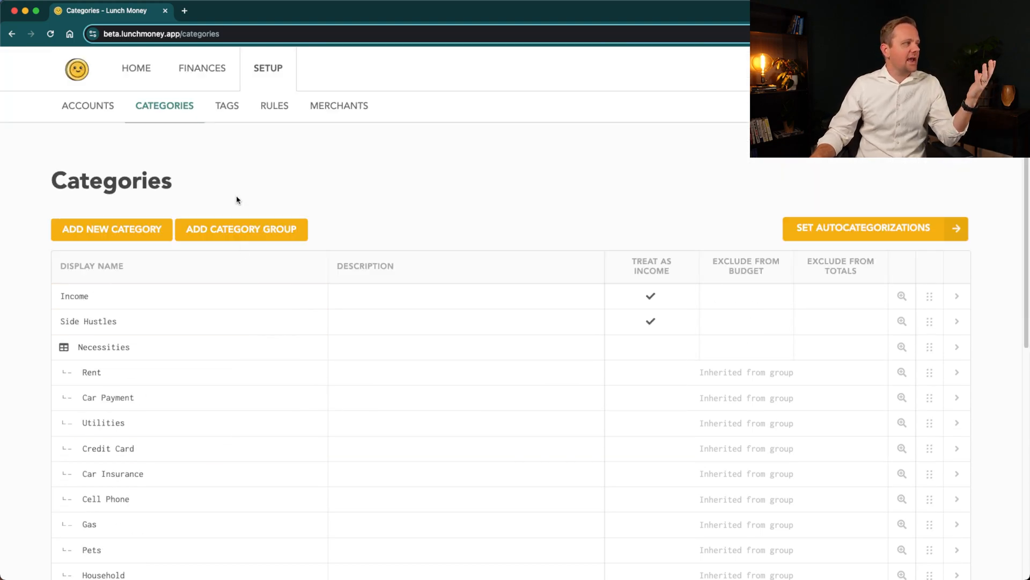
- Inspect which categories can be assigned to the Necessities group, leave without saving, and look through the category list
{"action": "left_click", "coordinate": [956, 347]}
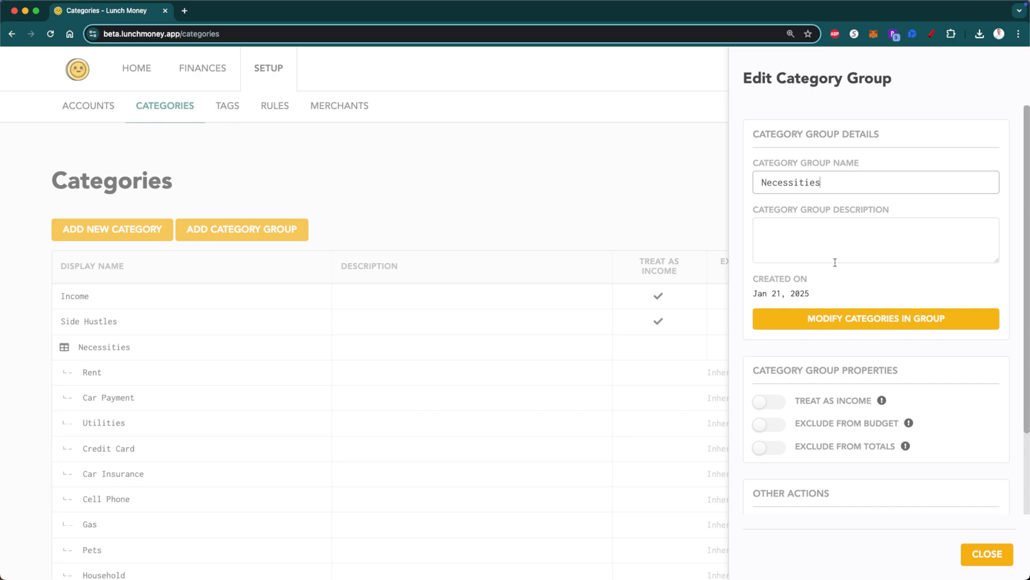
{"action": "left_click", "coordinate": [855, 319]}
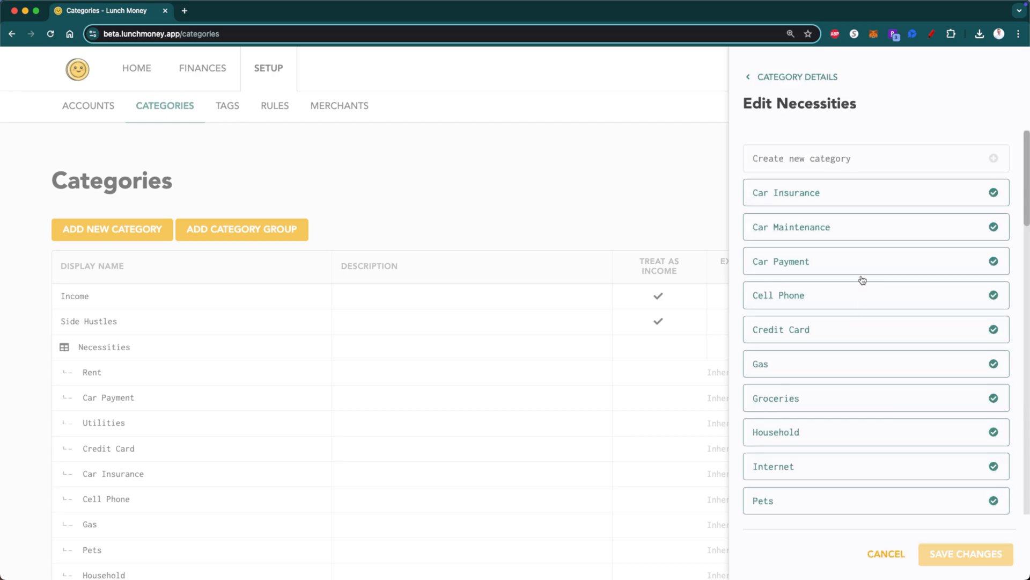
{"action": "scroll", "coordinate": [862, 408], "scroll_direction": "down", "scroll_amount": 5}
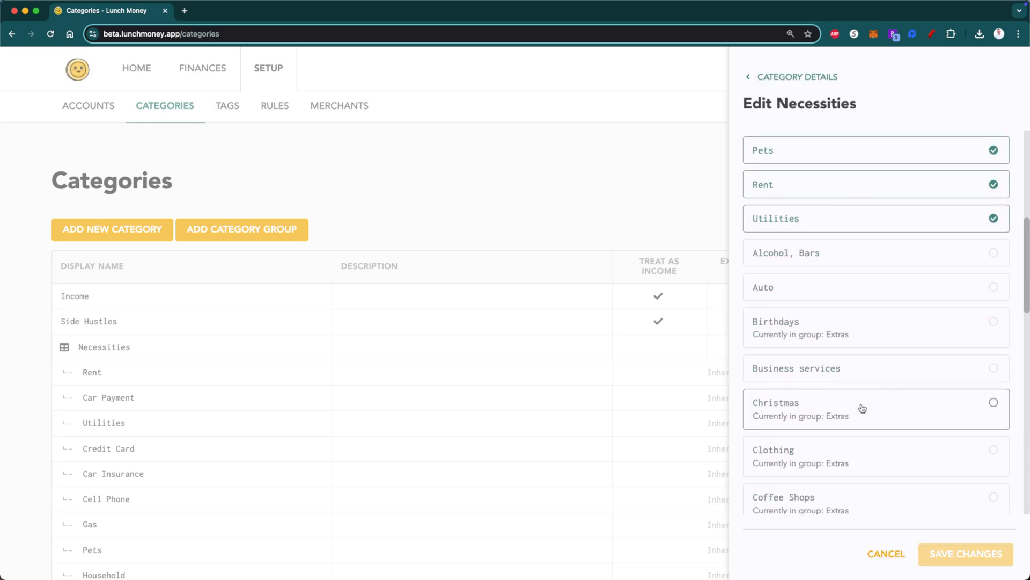
{"action": "scroll", "coordinate": [862, 408], "scroll_direction": "down", "scroll_amount": 10}
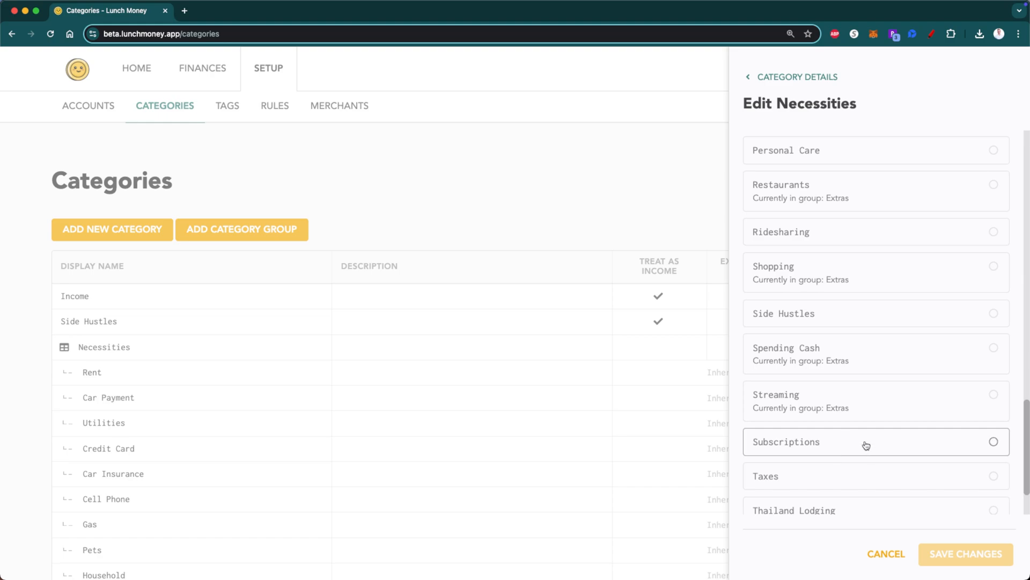
{"action": "scroll", "coordinate": [866, 445], "scroll_direction": "down", "scroll_amount": 2}
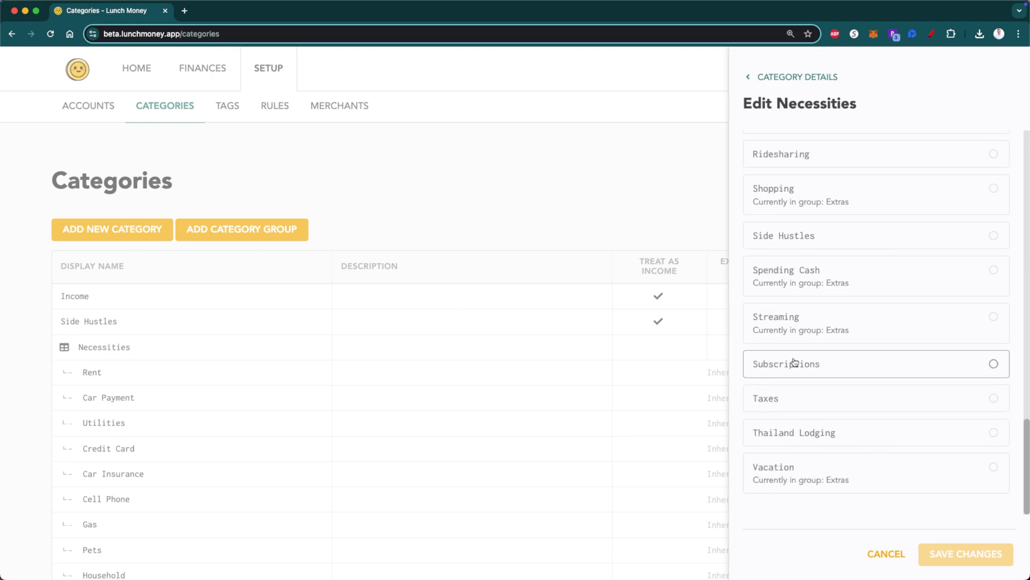
{"action": "scroll", "coordinate": [872, 384], "scroll_direction": "up", "scroll_amount": 3}
{"action": "scroll", "coordinate": [872, 384], "scroll_direction": "up", "scroll_amount": 20}
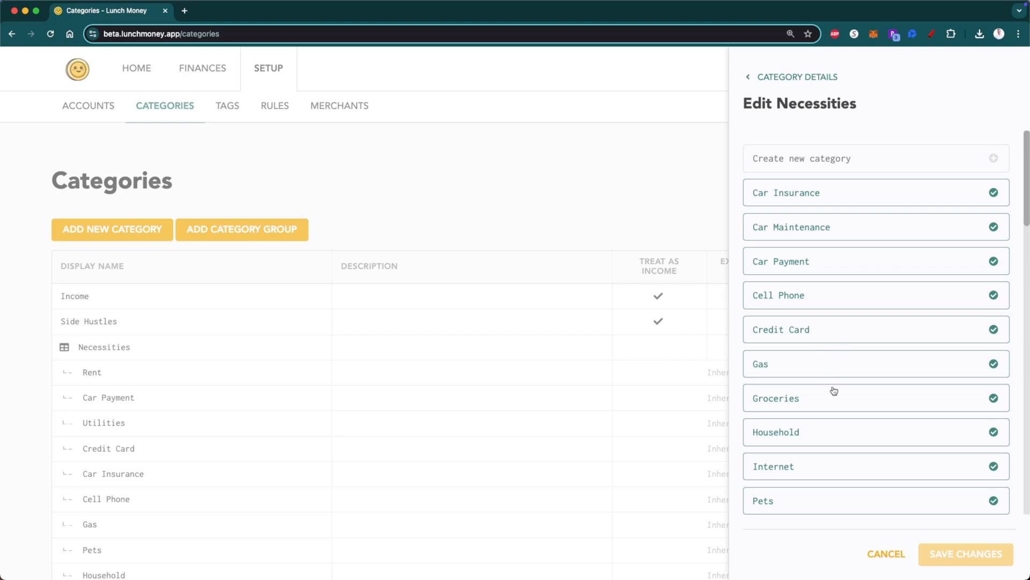
{"action": "scroll", "coordinate": [834, 494], "scroll_direction": "down", "scroll_amount": 3}
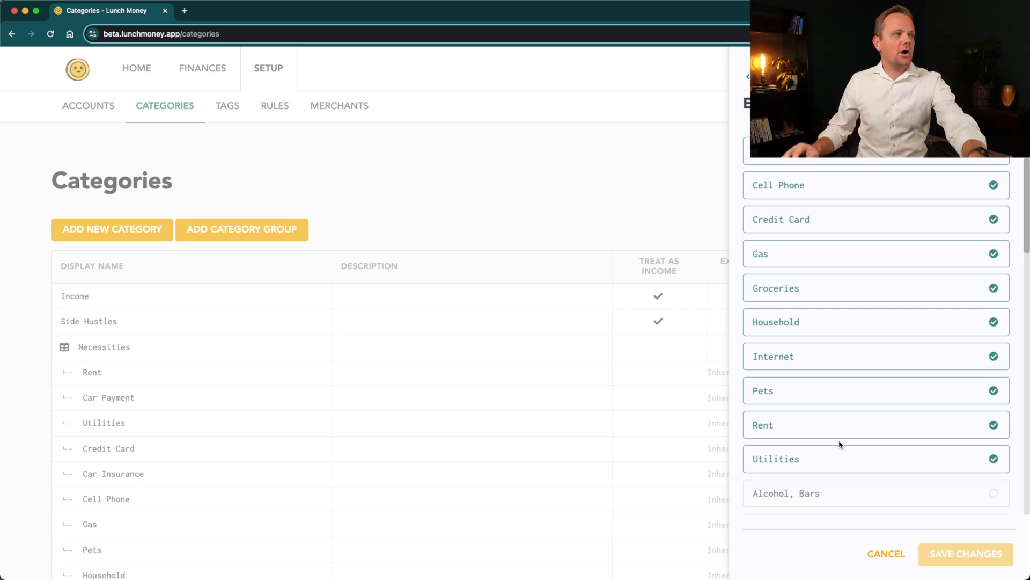
{"action": "scroll", "coordinate": [840, 444], "scroll_direction": "up", "scroll_amount": 3}
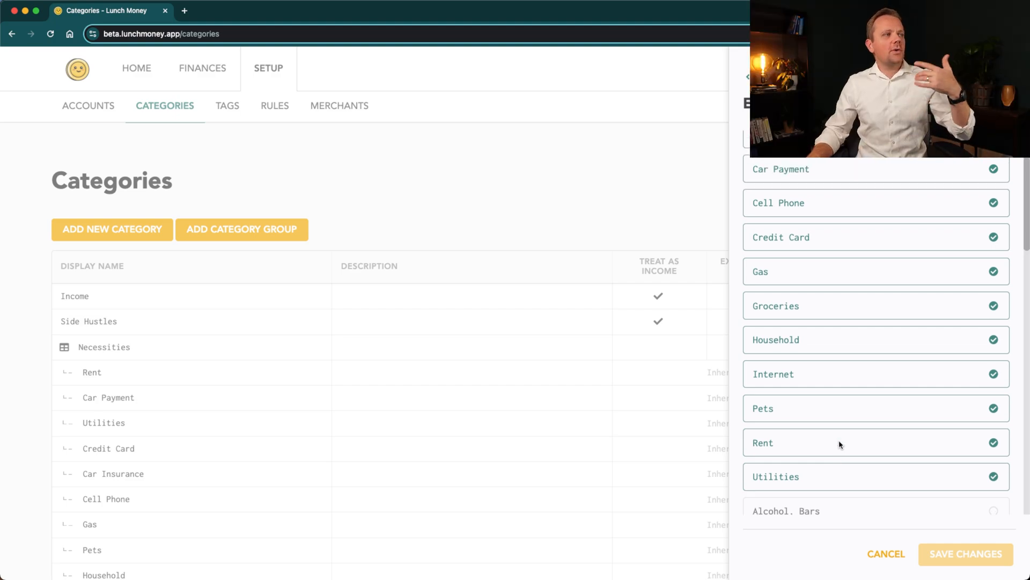
{"action": "left_click", "coordinate": [883, 554]}
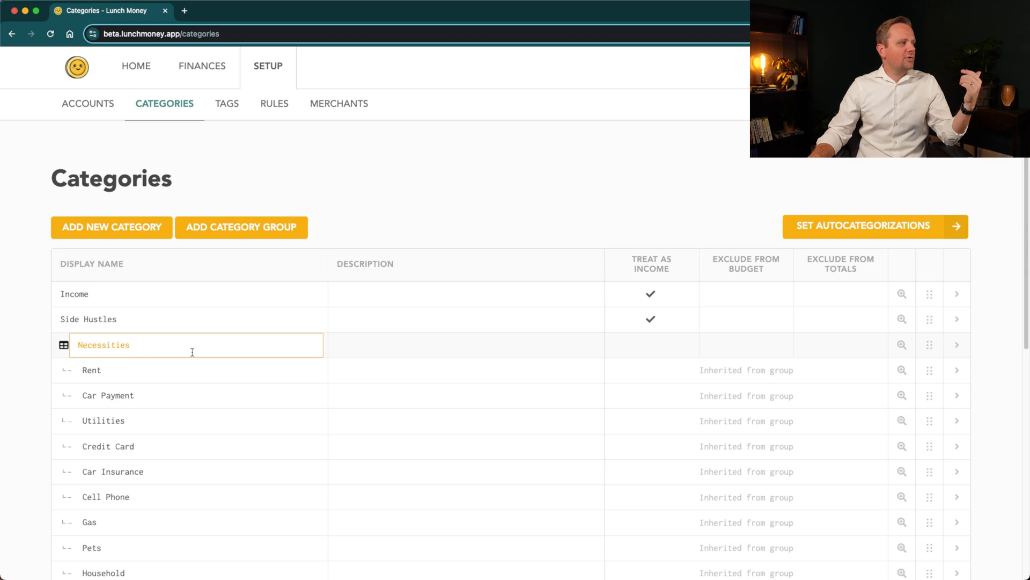
{"action": "scroll", "coordinate": [199, 441], "scroll_direction": "down", "scroll_amount": 5}
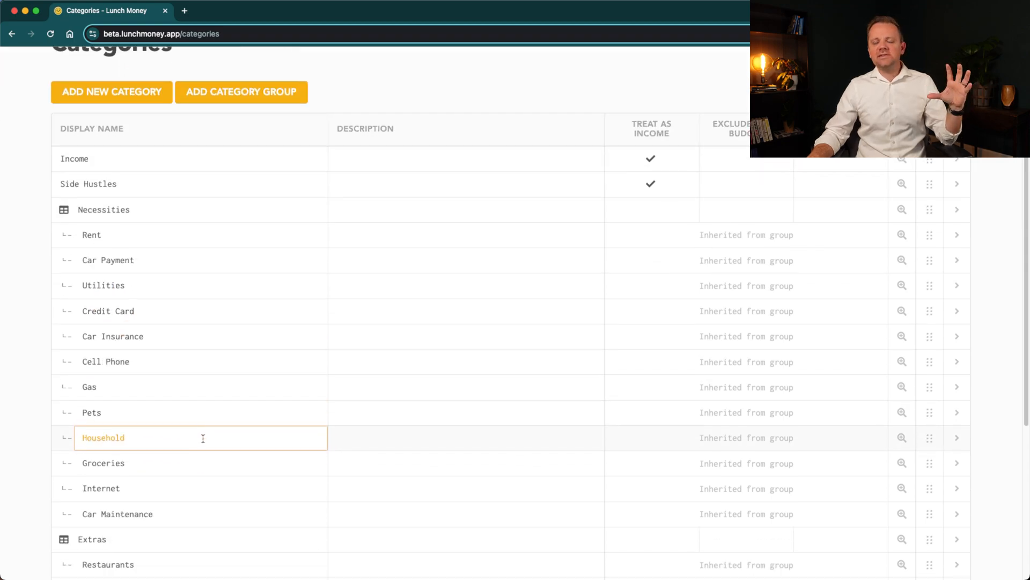
{"action": "scroll", "coordinate": [203, 439], "scroll_direction": "down", "scroll_amount": 9}
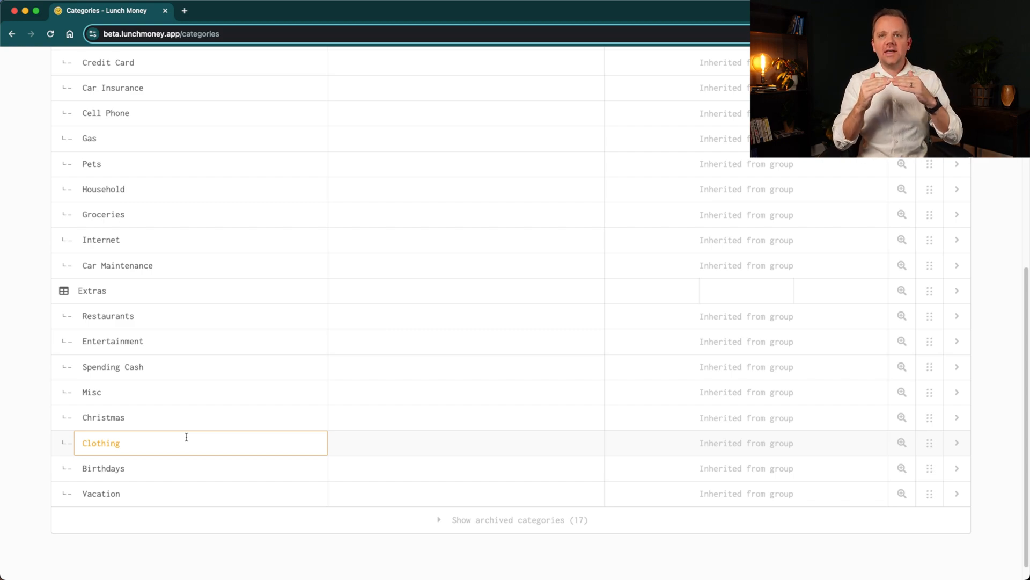
- Return to the February budget and set the expected Income to $4,000
{"action": "scroll", "coordinate": [186, 437], "scroll_direction": "up", "scroll_amount": 15}
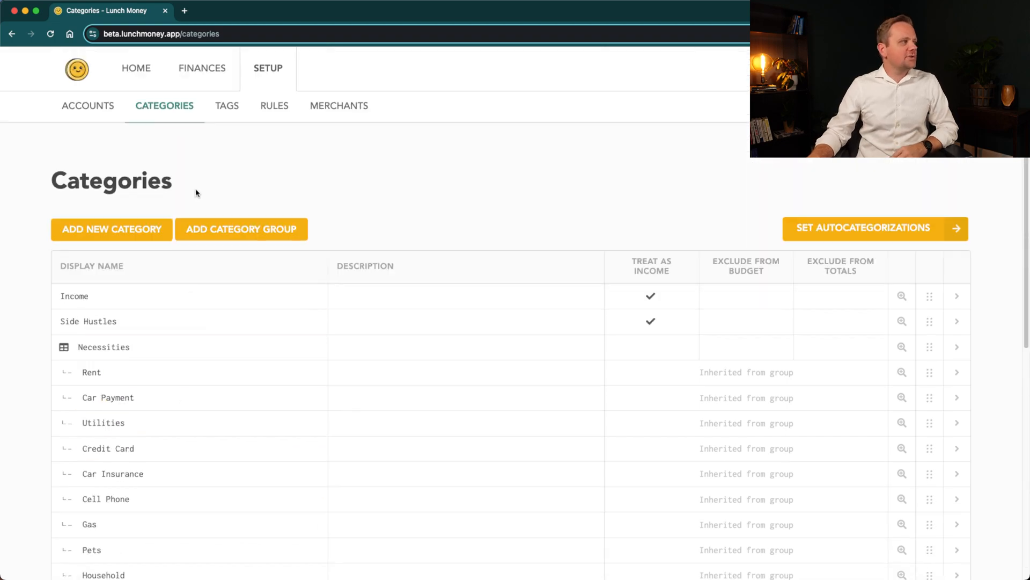
{"action": "left_click", "coordinate": [203, 69]}
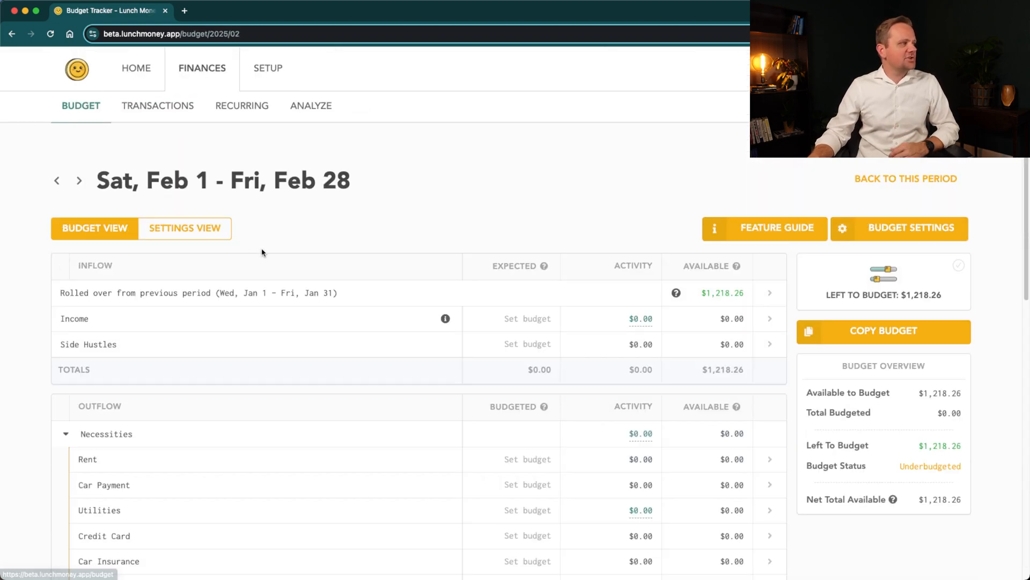
{"action": "left_click", "coordinate": [517, 316]}
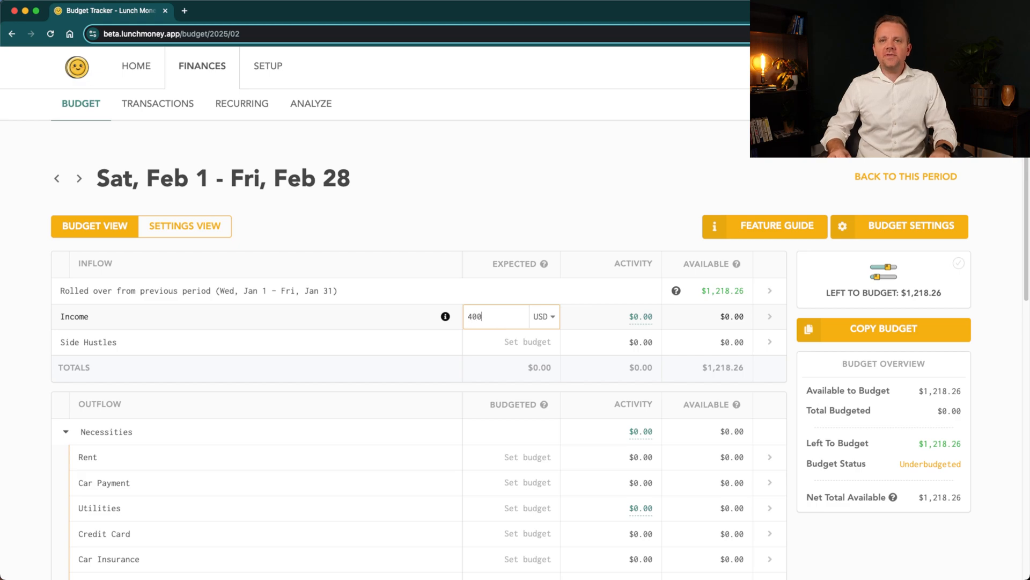
{"action": "key", "text": "Return"}
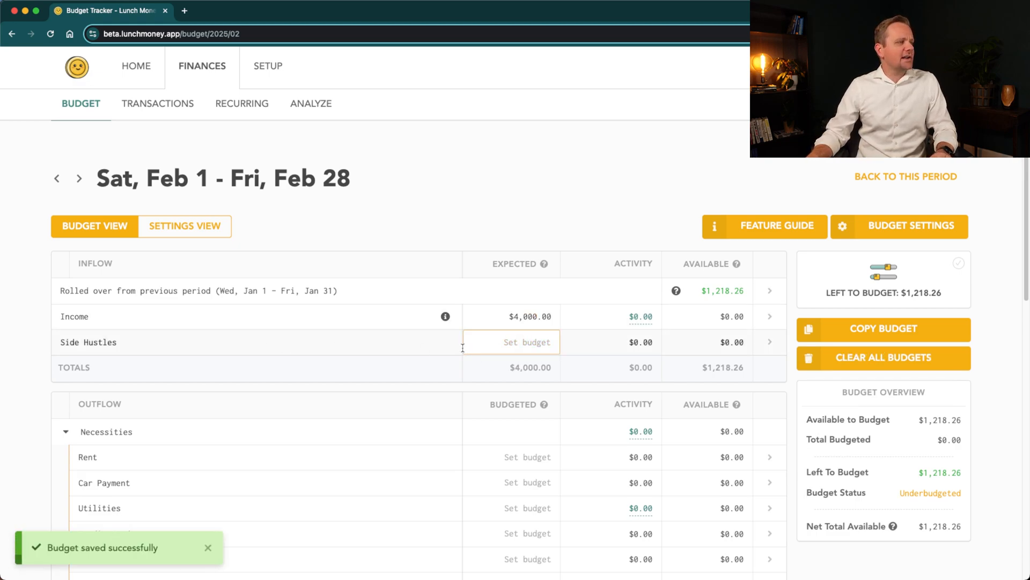
- Rename the Side Hustles income category to Commission in the category setup
{"action": "left_click", "coordinate": [269, 69]}
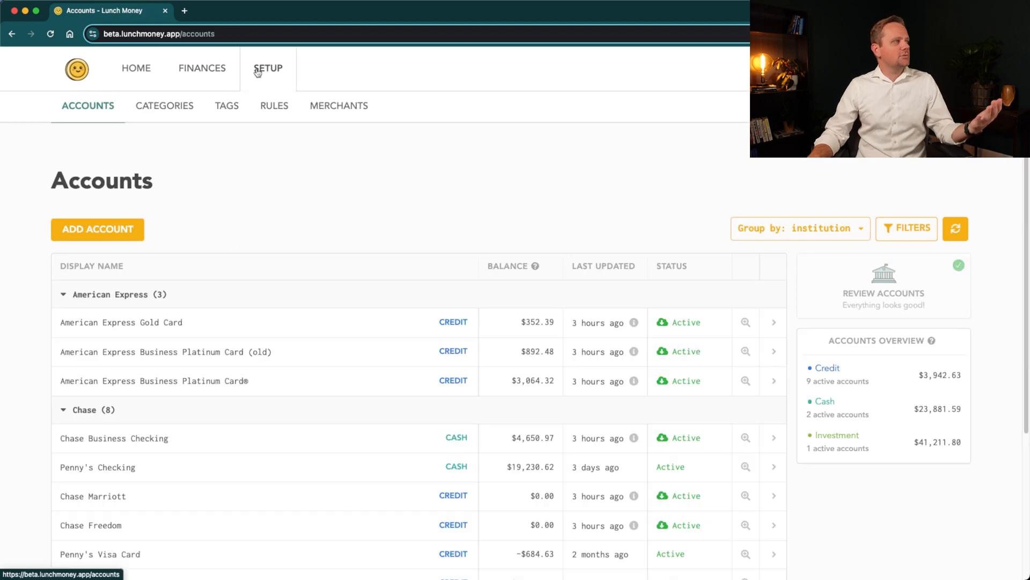
{"action": "left_click", "coordinate": [177, 106]}
{"action": "left_click", "coordinate": [183, 319]}
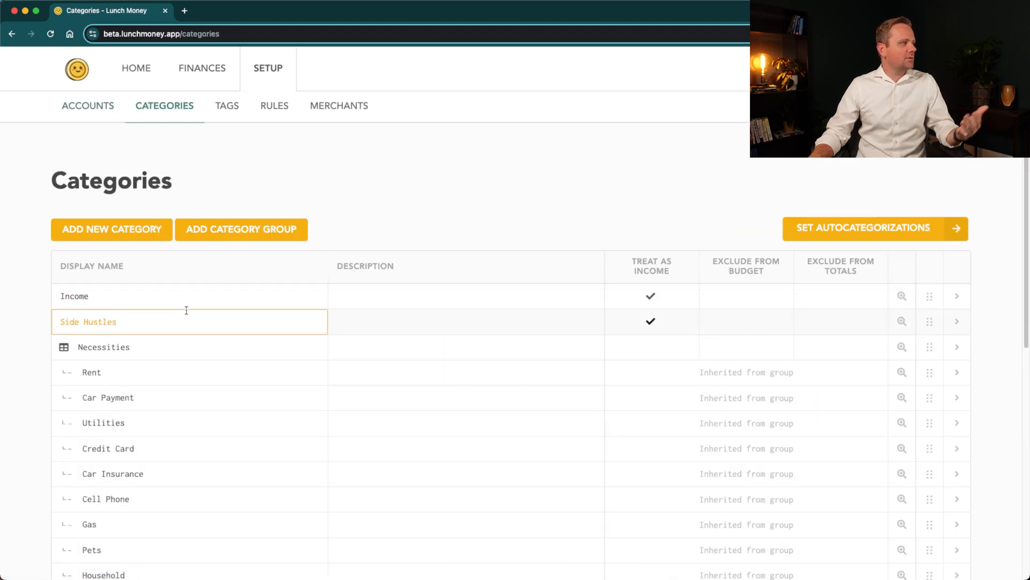
{"action": "type", "text": "Commission"}
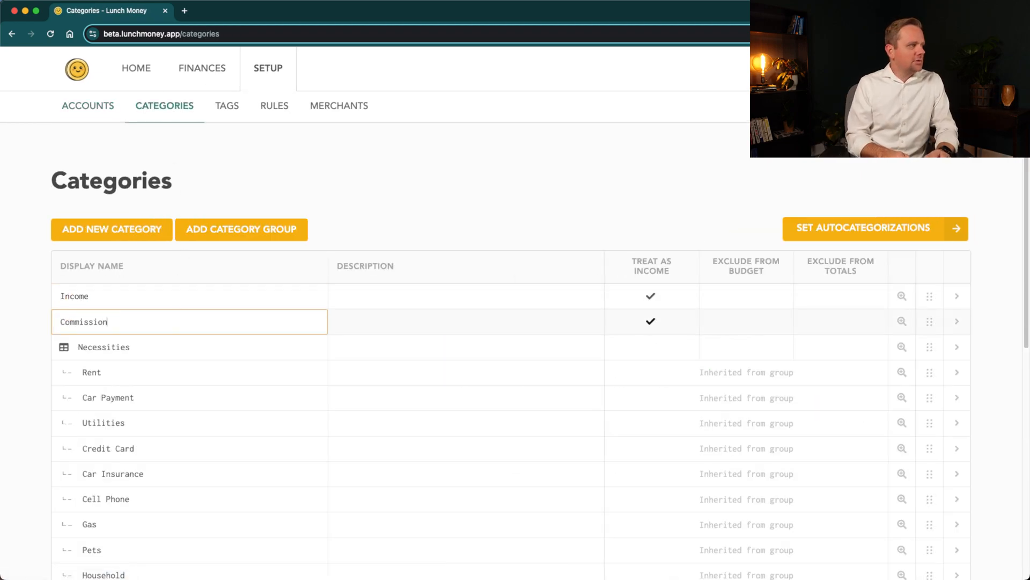
{"action": "key", "text": "Return"}
- Go back to the February budget and set the Rent budget to $1,500
{"action": "left_click", "coordinate": [211, 75]}
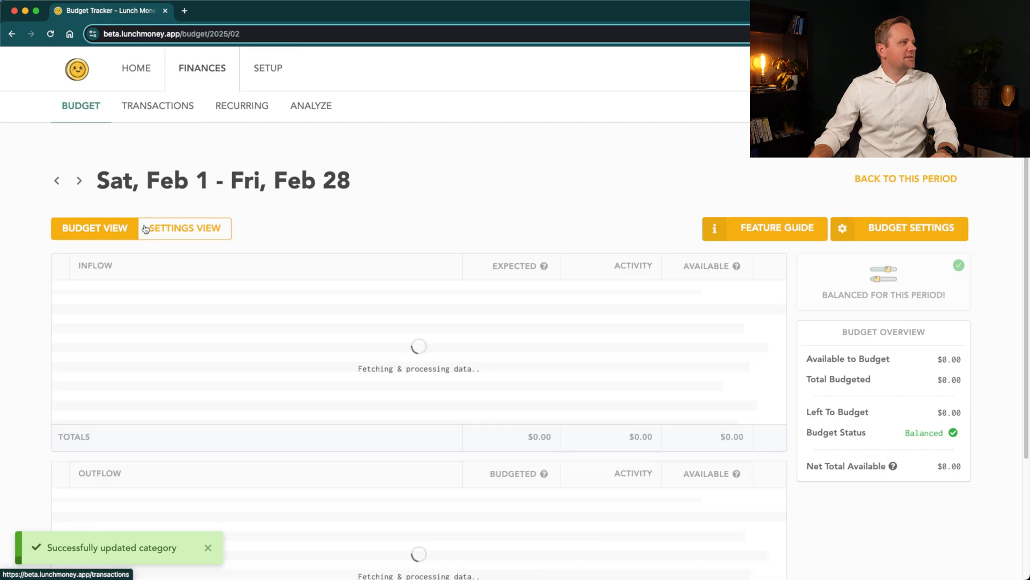
{"action": "left_click", "coordinate": [527, 343]}
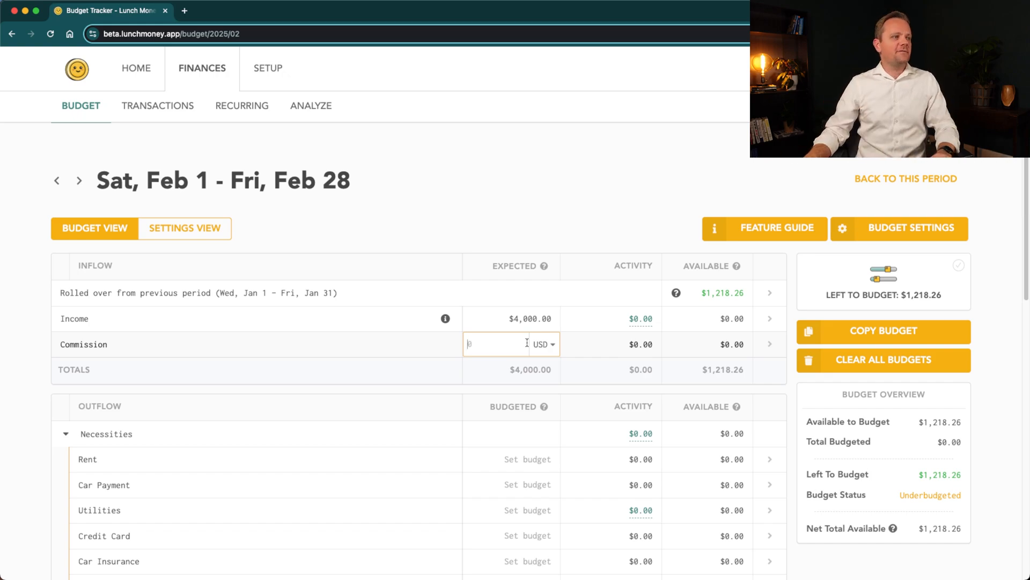
{"action": "scroll", "coordinate": [483, 357], "scroll_direction": "down", "scroll_amount": 2}
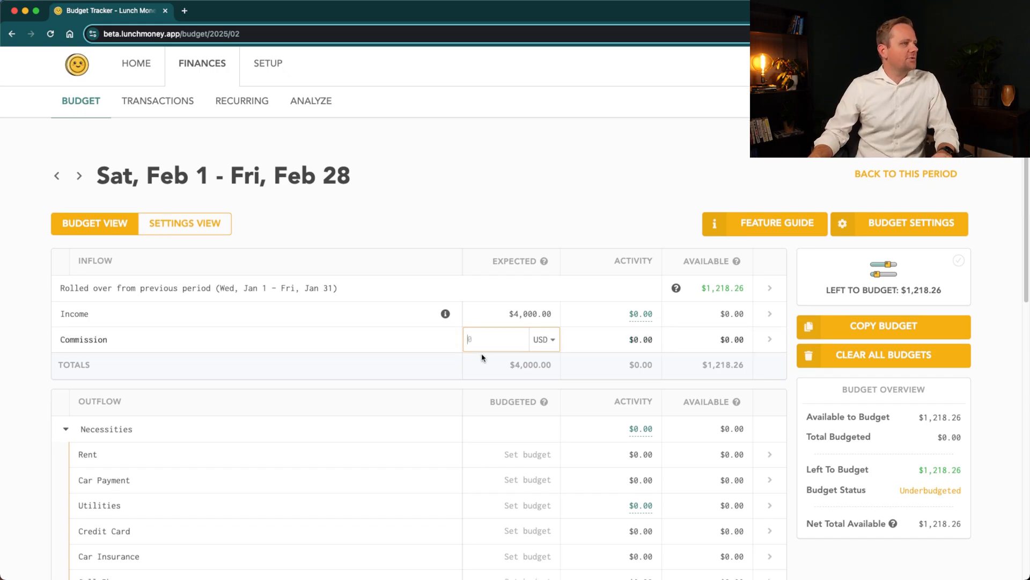
{"action": "scroll", "coordinate": [482, 356], "scroll_direction": "down", "scroll_amount": 3}
{"action": "left_click", "coordinate": [507, 303]}
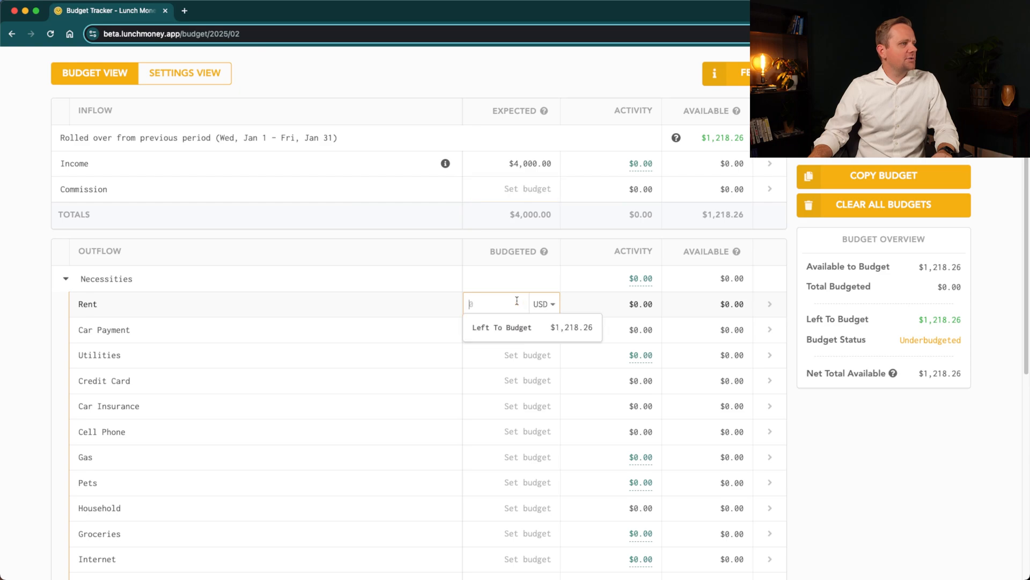
{"action": "type", "text": "1,500"}
{"action": "key", "text": "Return"}
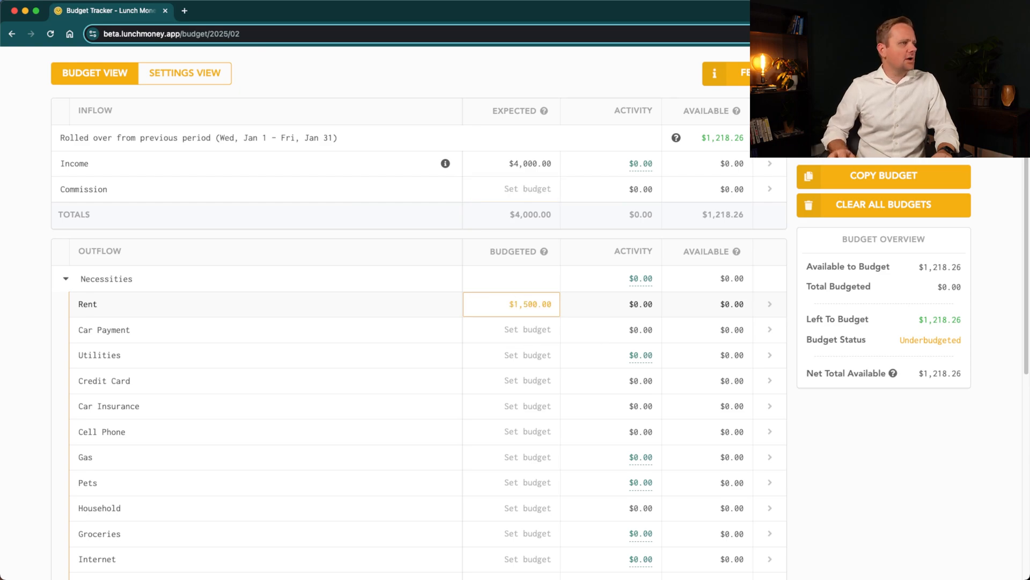
- Set the Car Payment budget to $300 and the Utilities budget to $250
{"action": "left_click", "coordinate": [522, 330]}
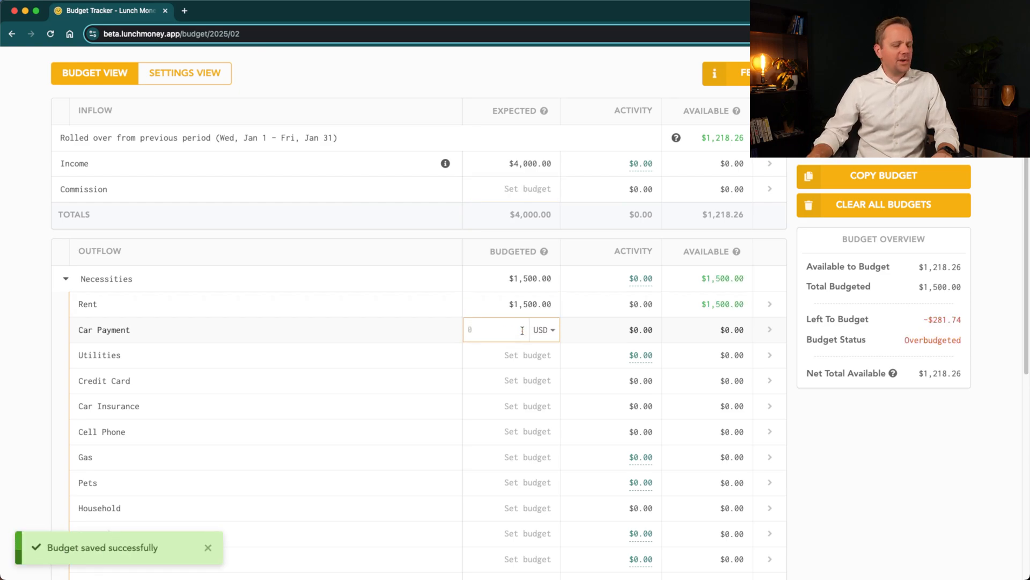
{"action": "type", "text": "300"}
{"action": "key", "text": "Return"}
{"action": "left_click", "coordinate": [505, 353]}
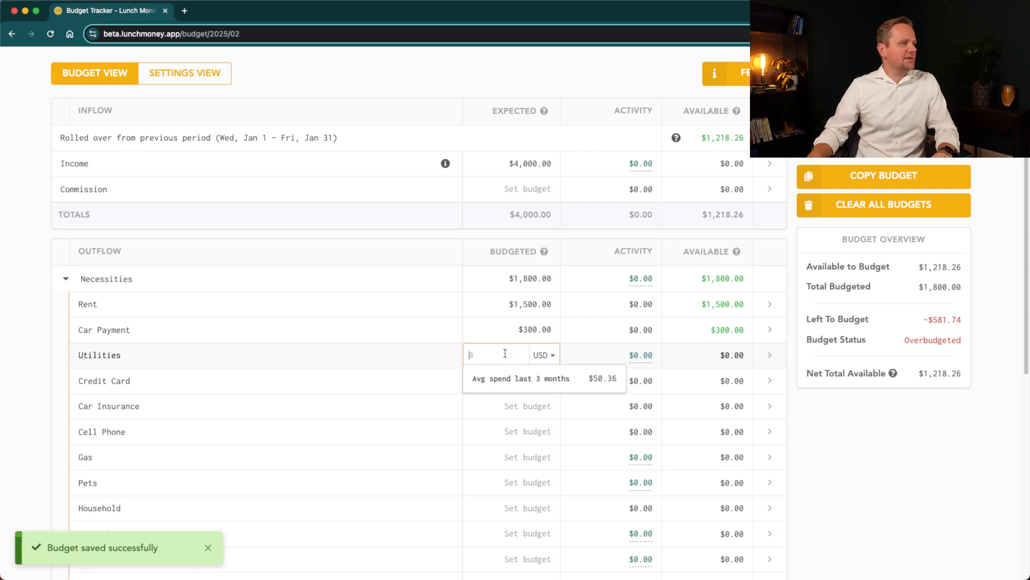
{"action": "type", "text": "250"}
{"action": "key", "text": "Return"}
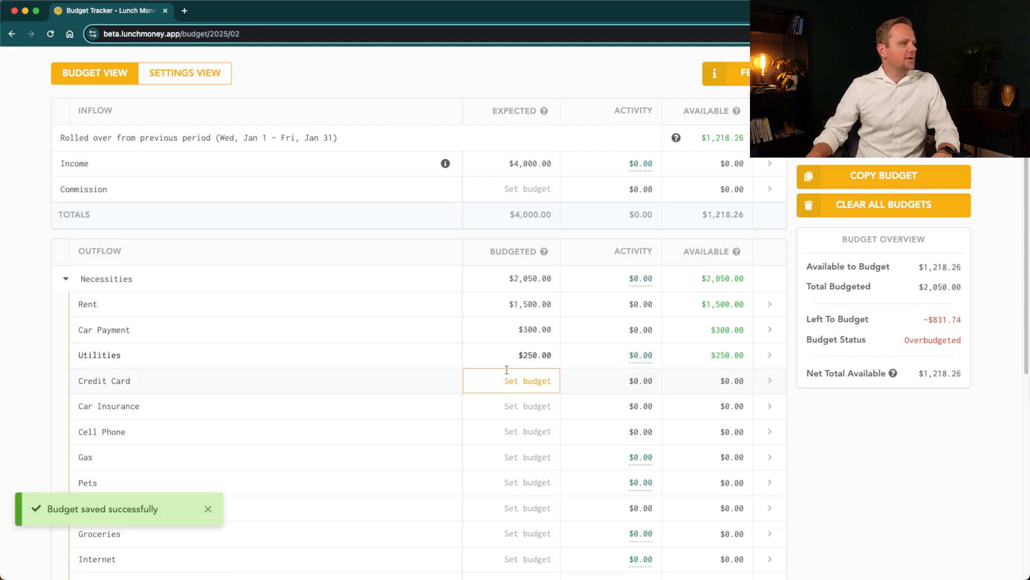
- Set the Credit Card budget to $100 and the Car Insurance budget to $150
{"action": "left_click", "coordinate": [506, 378]}
{"action": "type", "text": "100"}
{"action": "key", "text": "Return"}
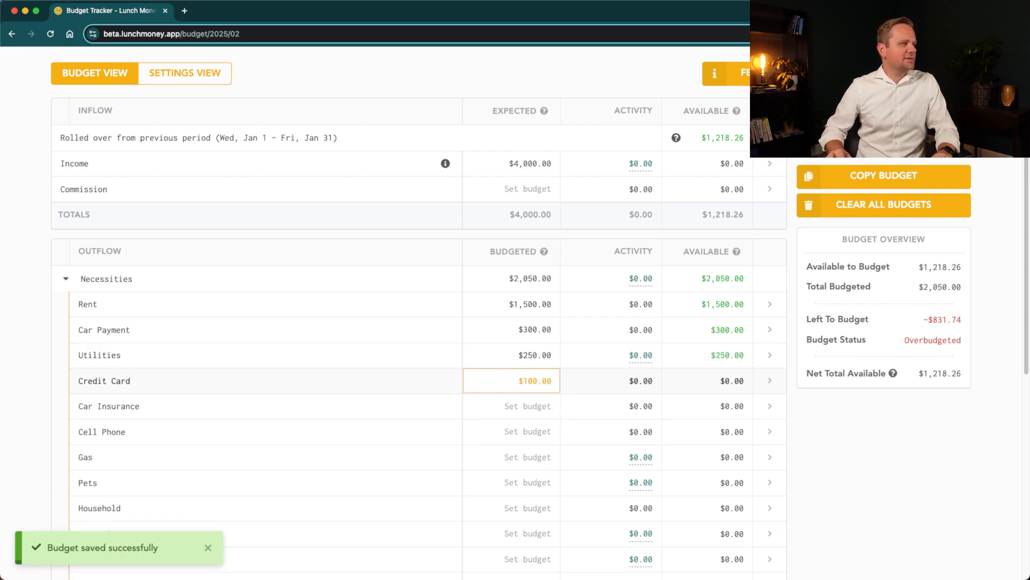
{"action": "left_click", "coordinate": [508, 414]}
{"action": "type", "text": "150"}
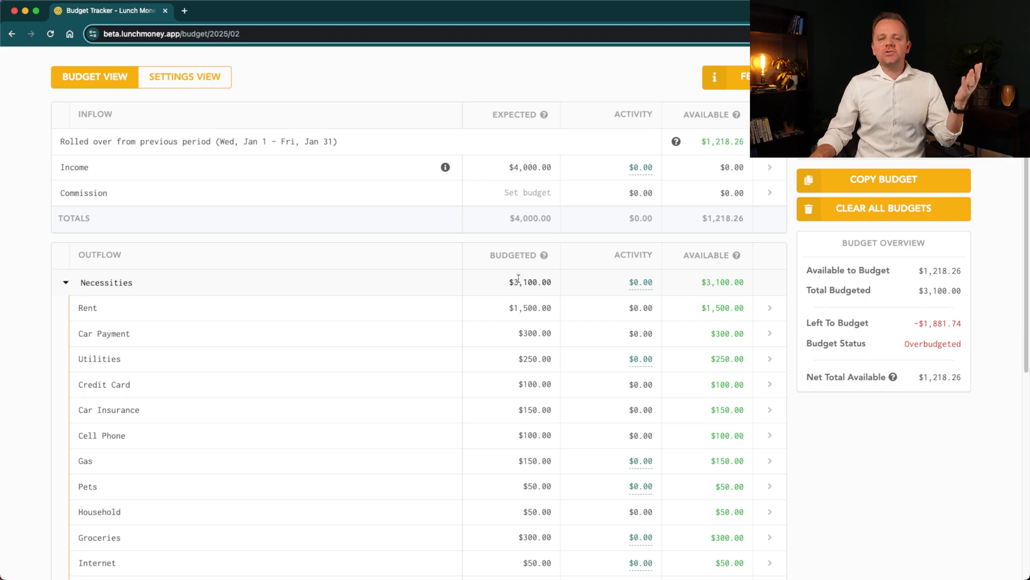
- Set the Restaurants budget in the Extras group to $100
{"action": "scroll", "coordinate": [435, 315], "scroll_direction": "down", "scroll_amount": 7}
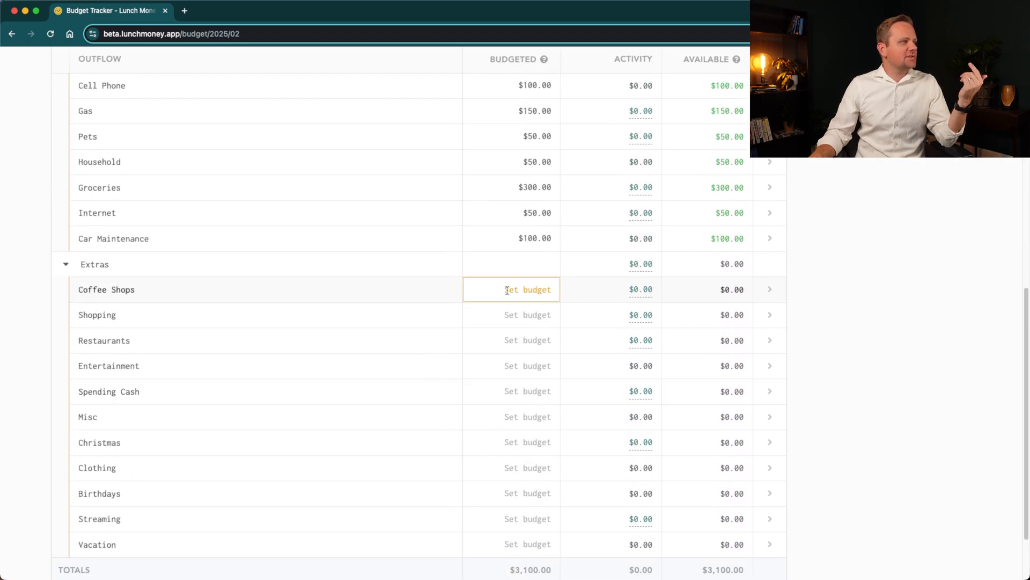
{"action": "left_click", "coordinate": [518, 338]}
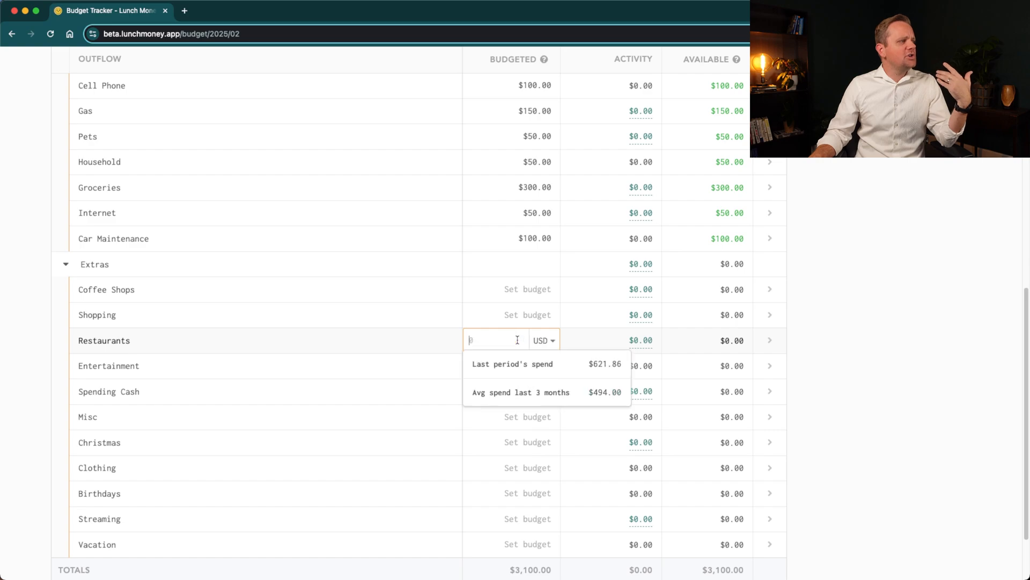
{"action": "type", "text": "100"}
{"action": "key", "text": "Return"}
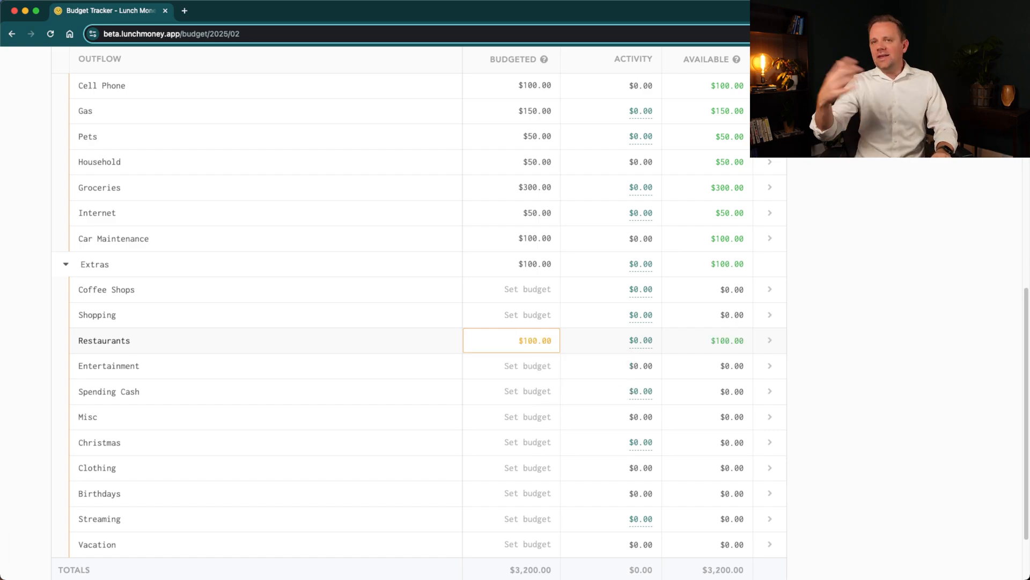
- Set the Christmas budget in the Extras group to $200
{"action": "left_click", "coordinate": [513, 445]}
{"action": "type", "text": "200"}
{"action": "key", "text": "Return"}
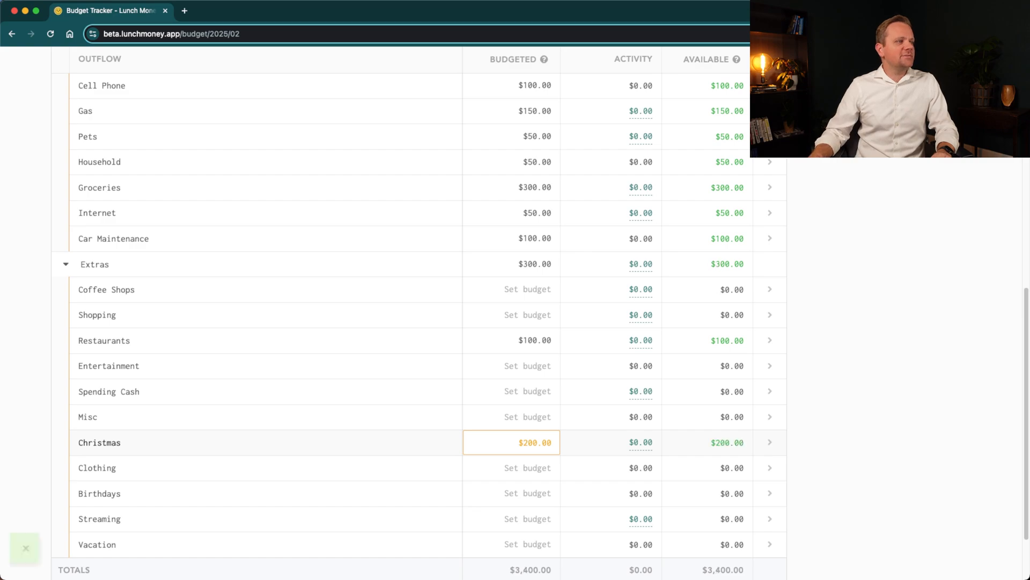
- Change the Christmas budget in the Extras group to $100
{"action": "left_click", "coordinate": [517, 448]}
{"action": "key", "text": "BackSpace"}
{"action": "type", "text": "100"}
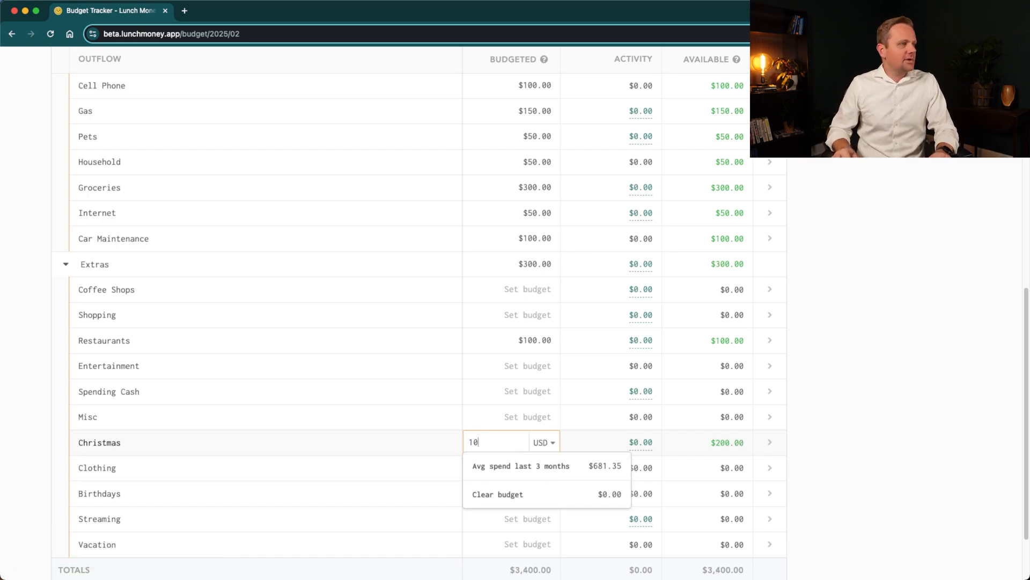
{"action": "key", "text": "Tab"}
{"action": "key", "text": "Return"}
- Set the Streaming budget to $50 and the Spending Cash budget to $150 in the Extras group
{"action": "scroll", "coordinate": [552, 466], "scroll_direction": "down", "scroll_amount": 1}
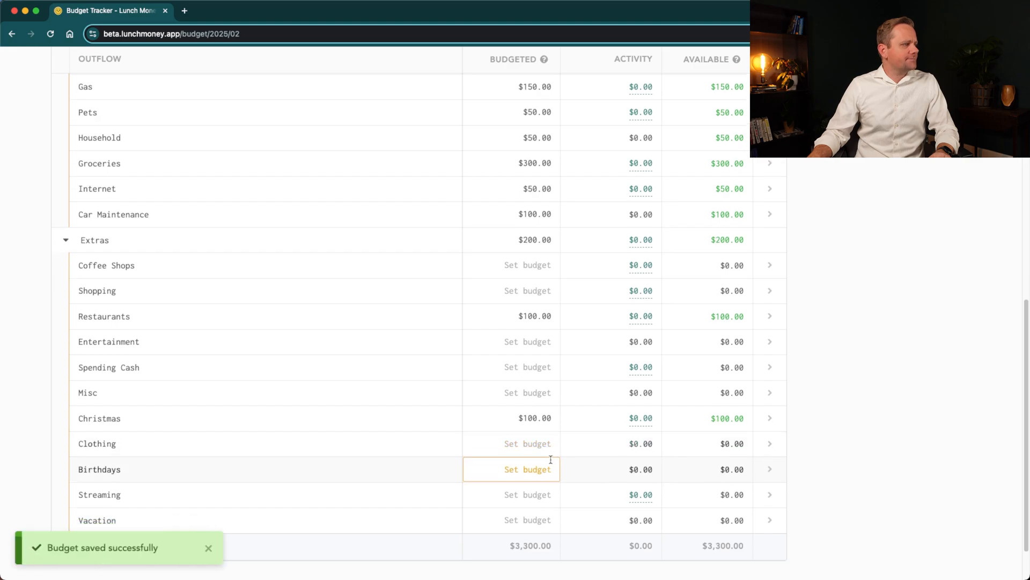
{"action": "left_click", "coordinate": [515, 493]}
{"action": "type", "text": "50"}
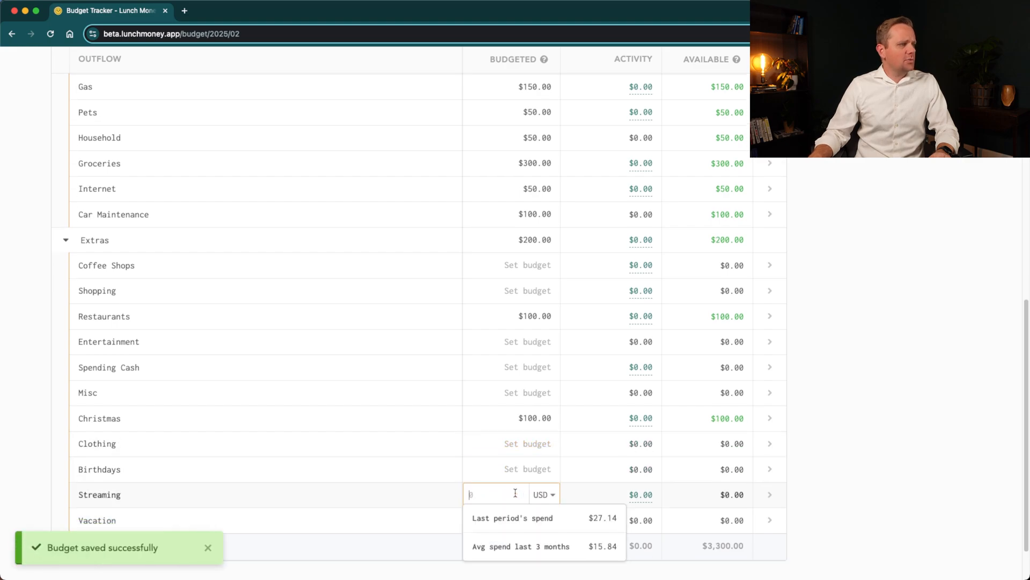
{"action": "key", "text": "Return"}
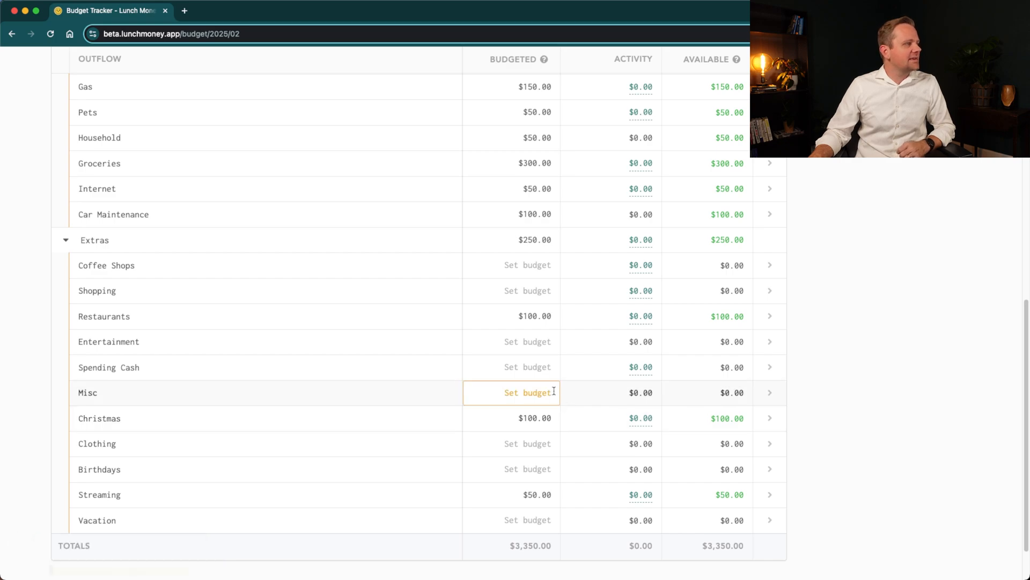
{"action": "left_click", "coordinate": [533, 368]}
{"action": "type", "text": "150"}
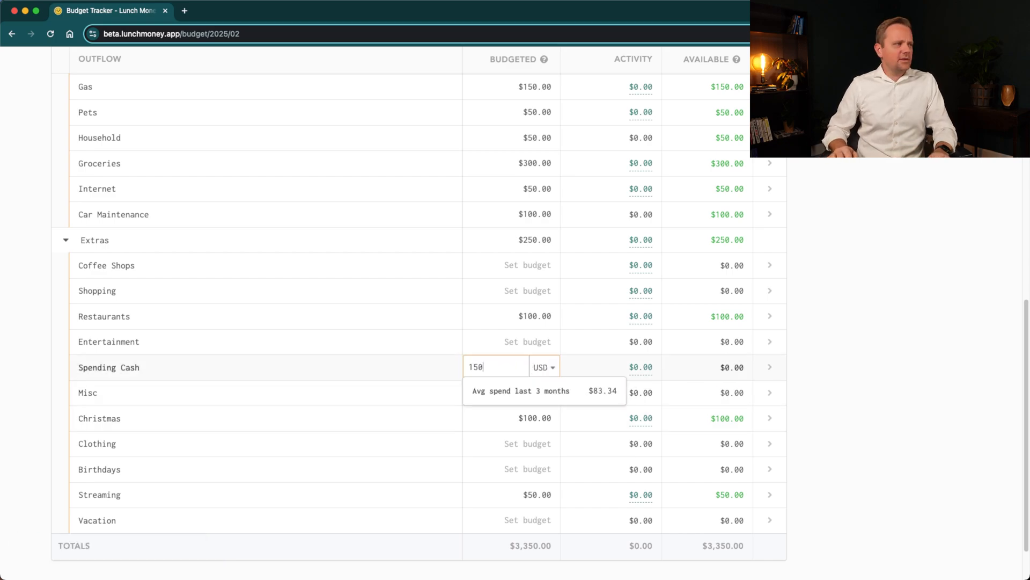
{"action": "key", "text": "Return"}
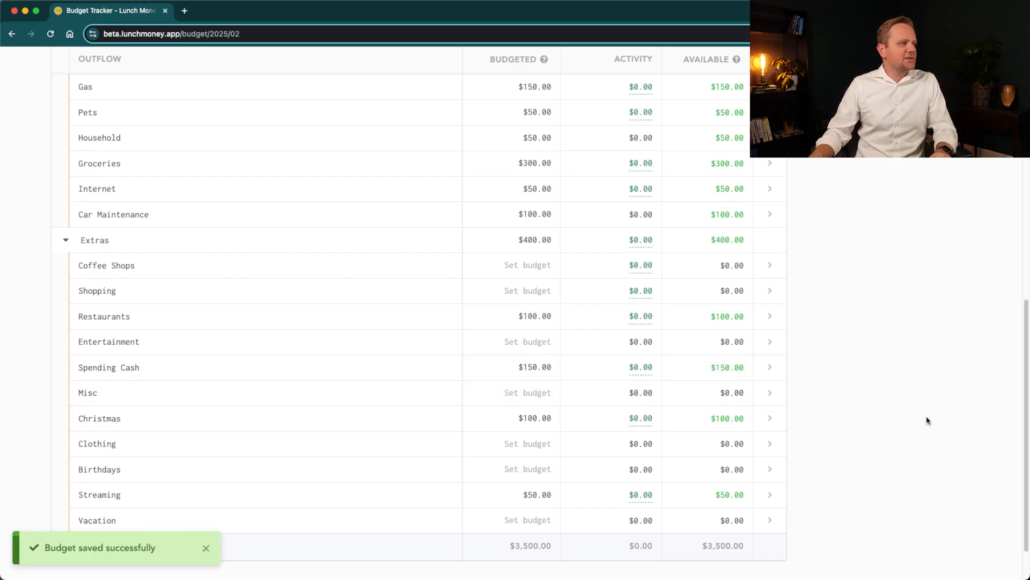
- Set the expected Commission income for February to $2,000
{"action": "scroll", "coordinate": [532, 537], "scroll_direction": "up", "scroll_amount": 10}
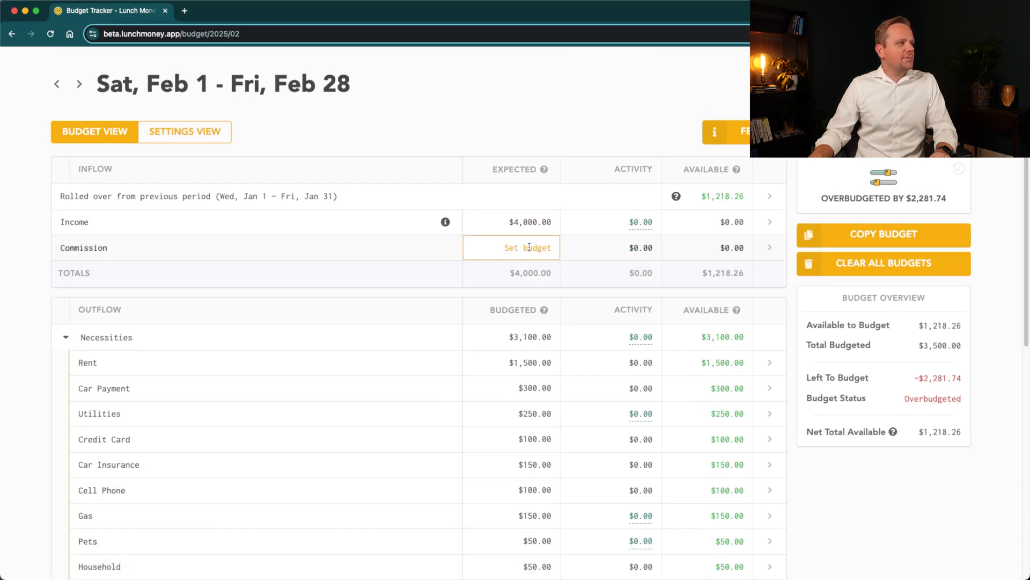
{"action": "scroll", "coordinate": [529, 247], "scroll_direction": "down", "scroll_amount": 10}
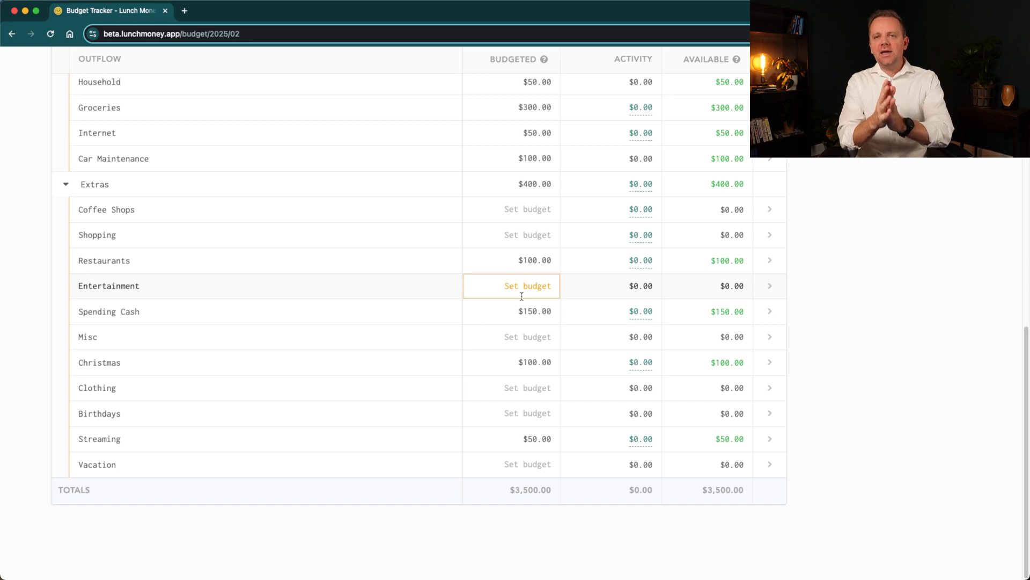
{"action": "scroll", "coordinate": [522, 297], "scroll_direction": "up", "scroll_amount": 8}
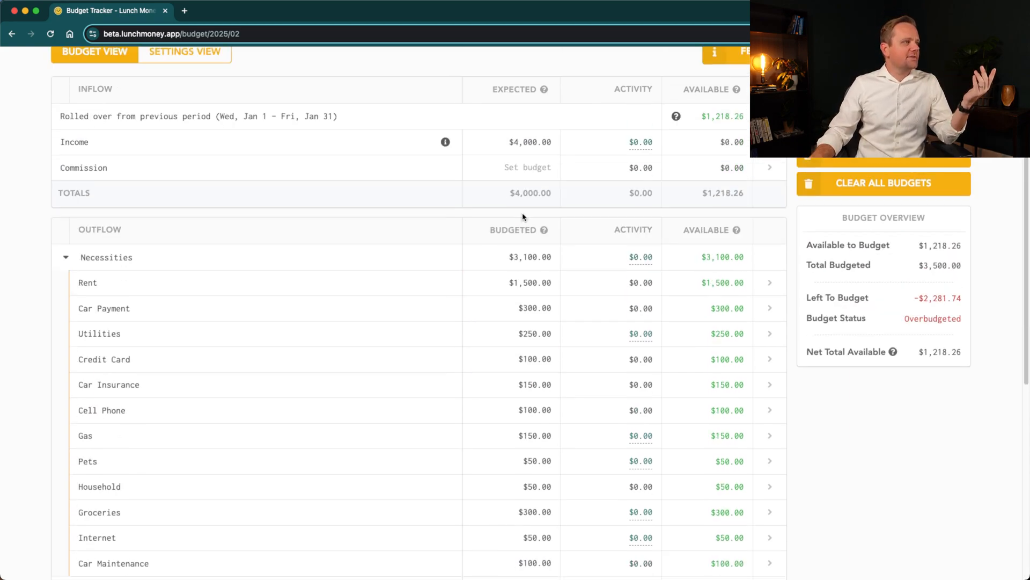
{"action": "left_click", "coordinate": [526, 169]}
{"action": "type", "text": "600"}
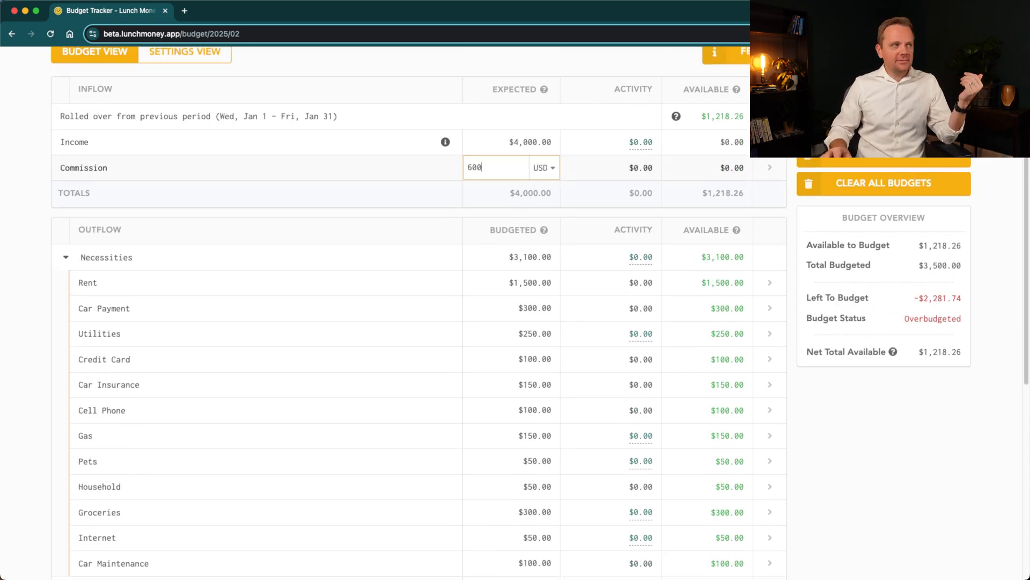
{"action": "type", "text": "2000"}
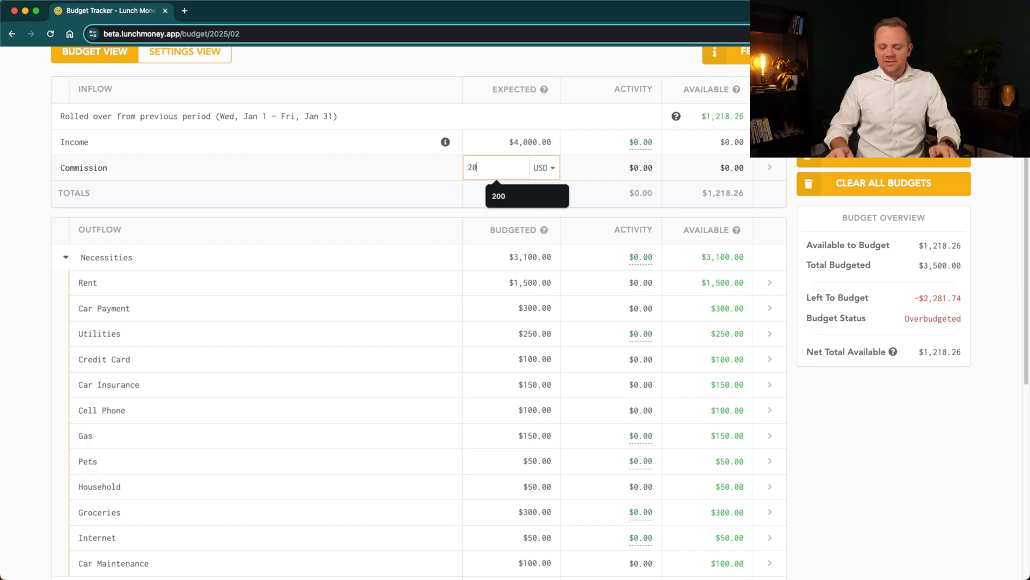
{"action": "key", "text": "Return"}
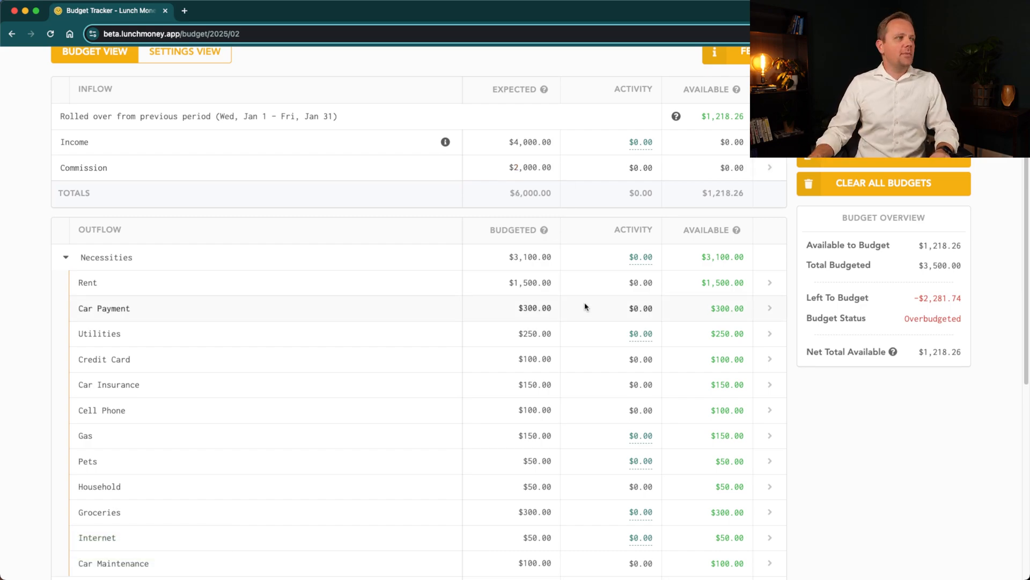
- Add a new expense category named Buffer in the category setup
{"action": "scroll", "coordinate": [518, 368], "scroll_direction": "down", "scroll_amount": 8}
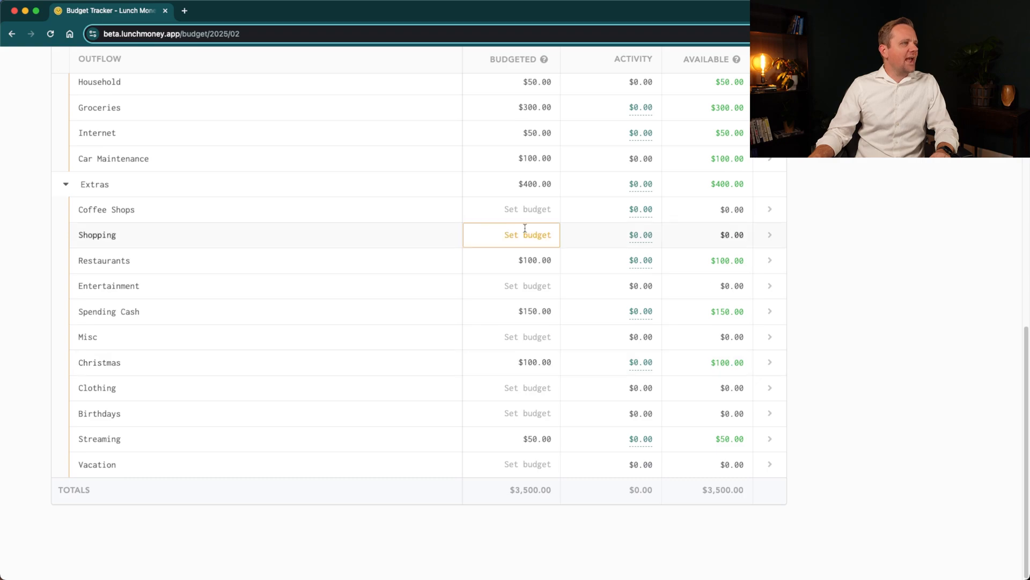
{"action": "scroll", "coordinate": [484, 419], "scroll_direction": "up", "scroll_amount": 10}
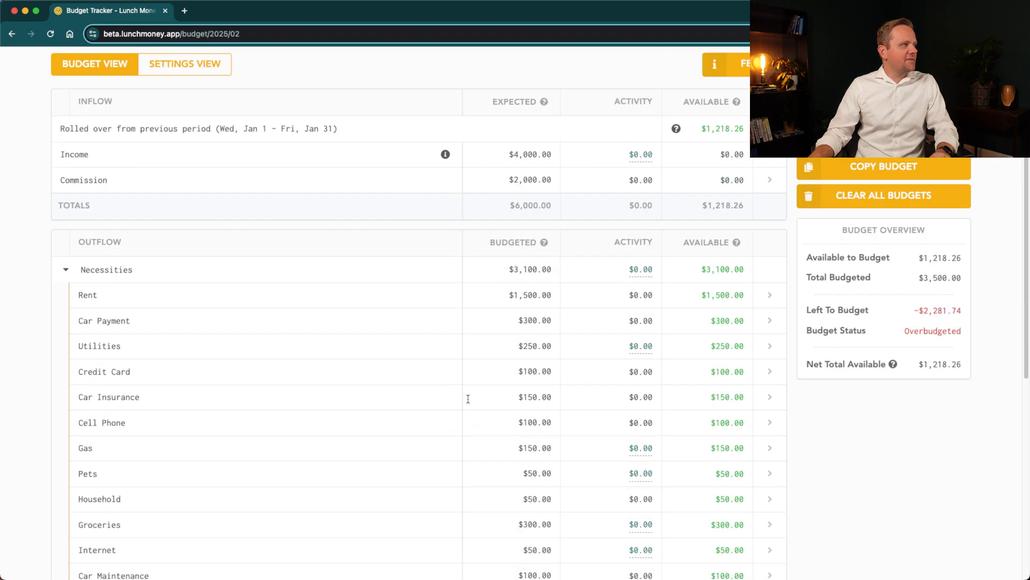
{"action": "left_click", "coordinate": [262, 86]}
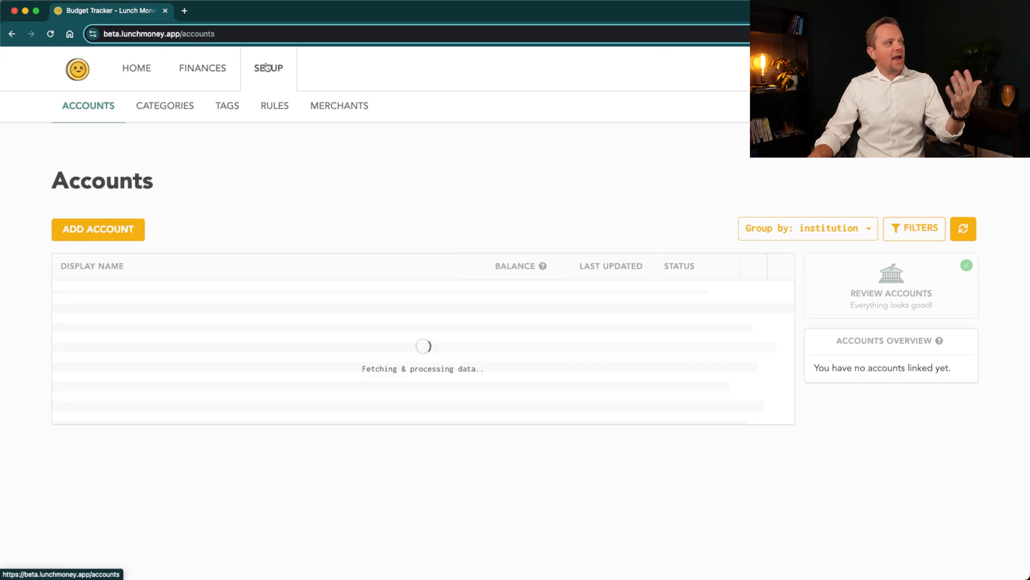
{"action": "left_click", "coordinate": [153, 108]}
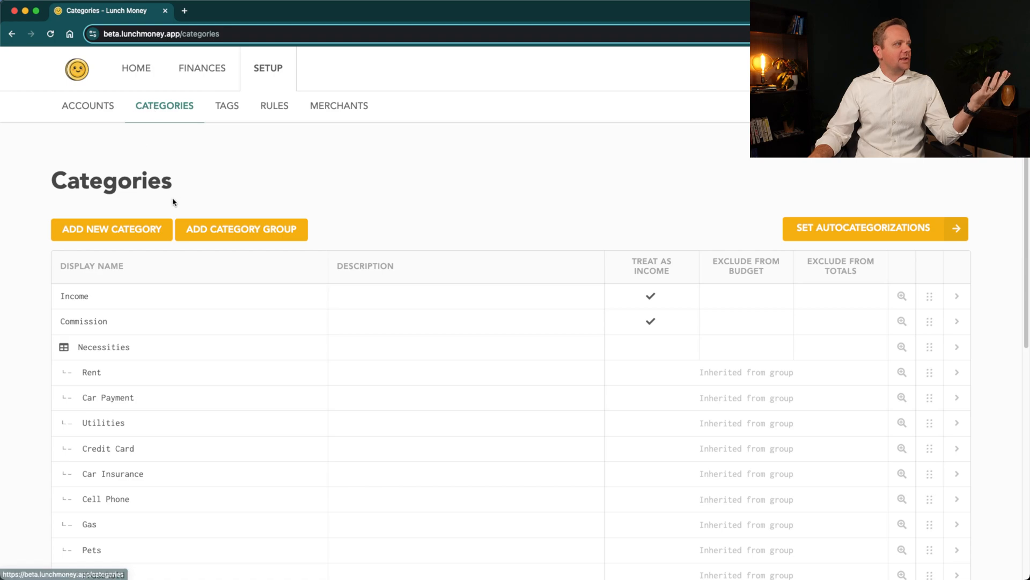
{"action": "left_click", "coordinate": [137, 231]}
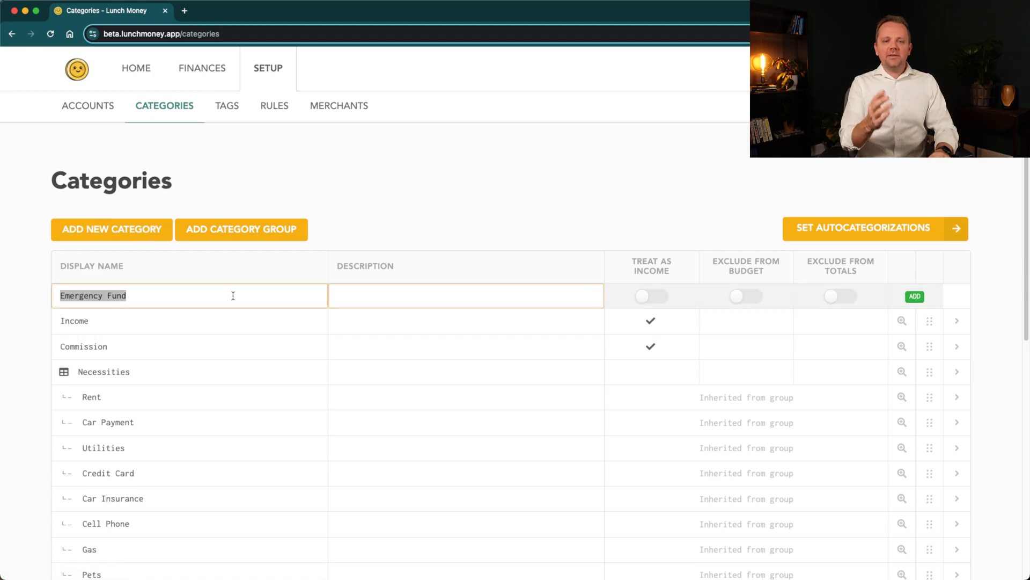
{"action": "type", "text": "Buffer"}
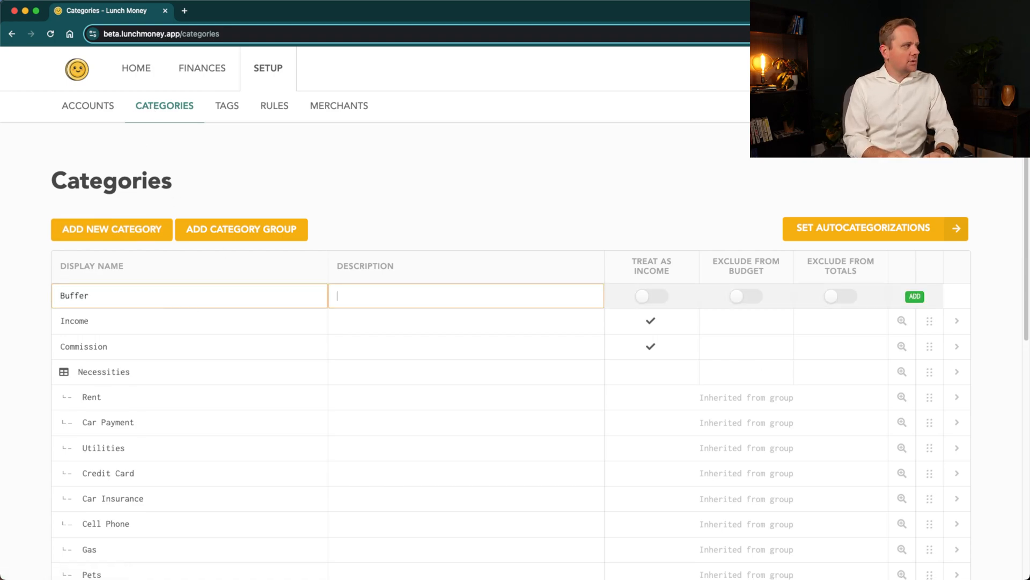
{"action": "key", "text": "Tab"}
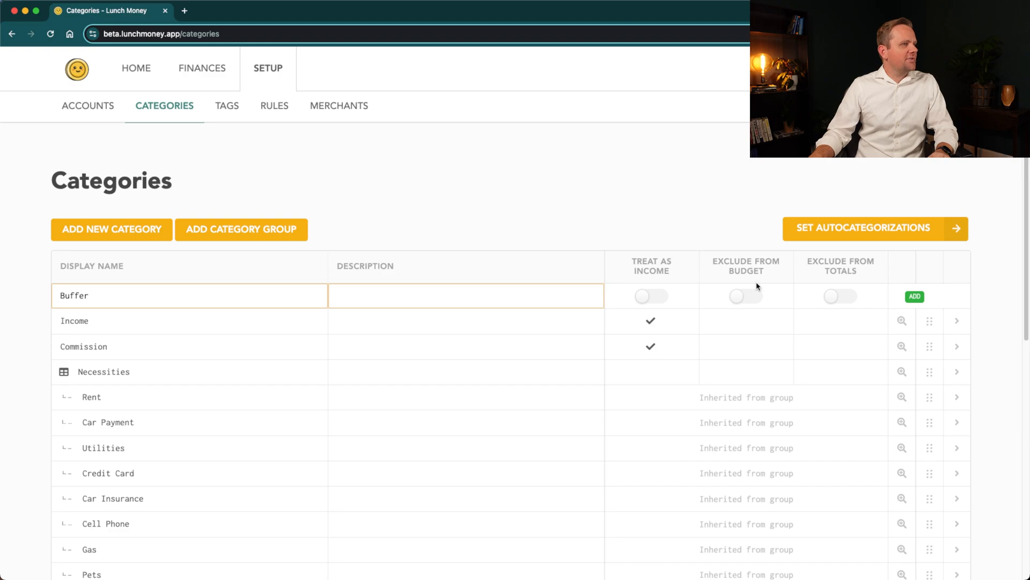
{"action": "left_click", "coordinate": [915, 296]}
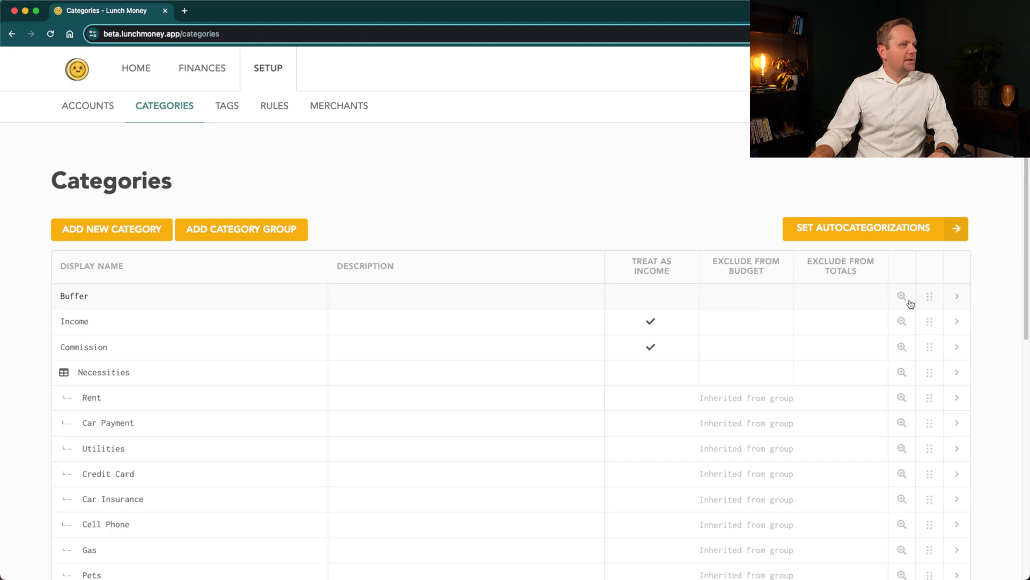
- Return to the February budget and set the Buffer category's budget to $2,500
{"action": "left_click", "coordinate": [200, 70]}
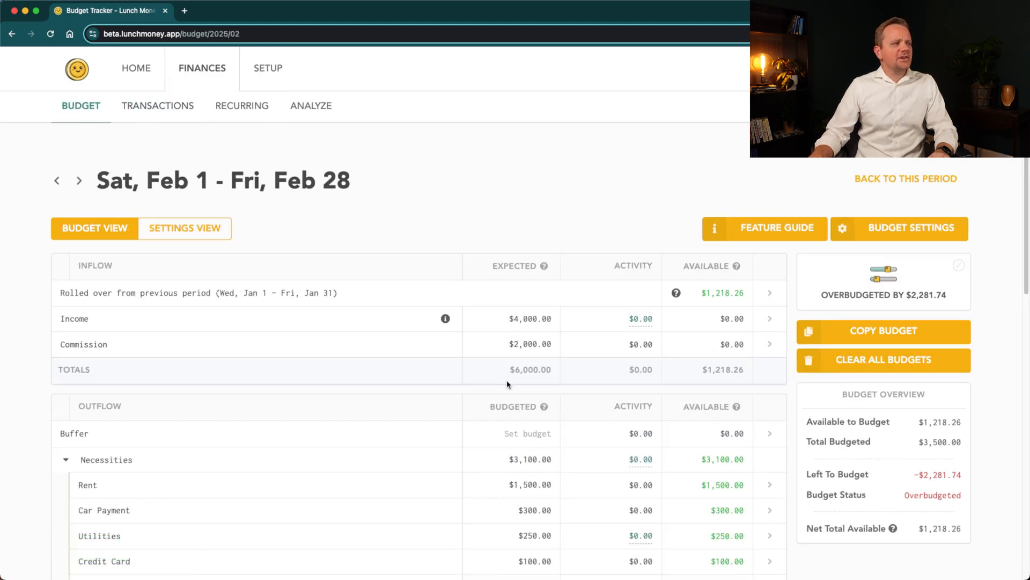
{"action": "scroll", "coordinate": [507, 385], "scroll_direction": "down", "scroll_amount": 12}
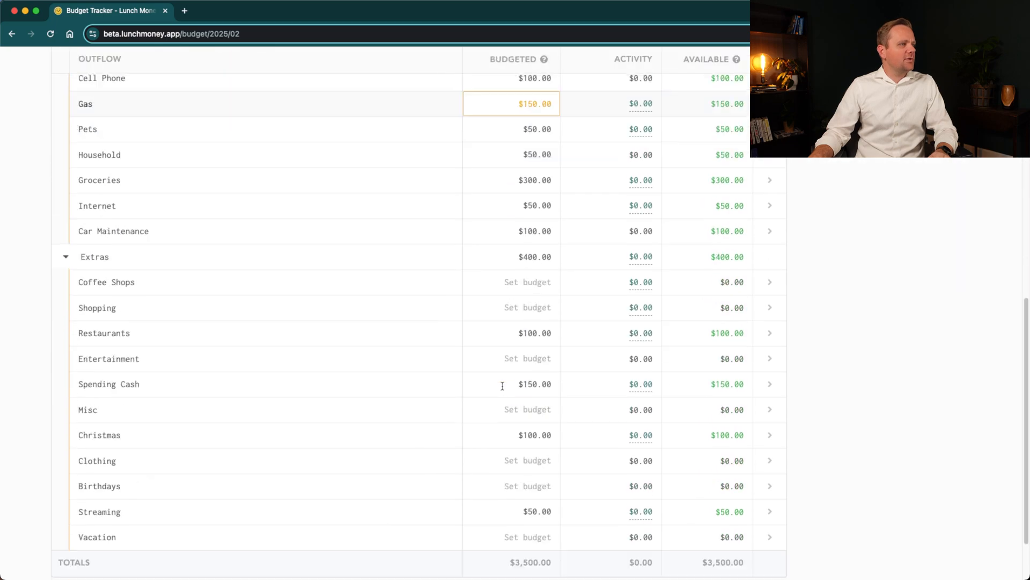
{"action": "scroll", "coordinate": [530, 500], "scroll_direction": "up", "scroll_amount": 12}
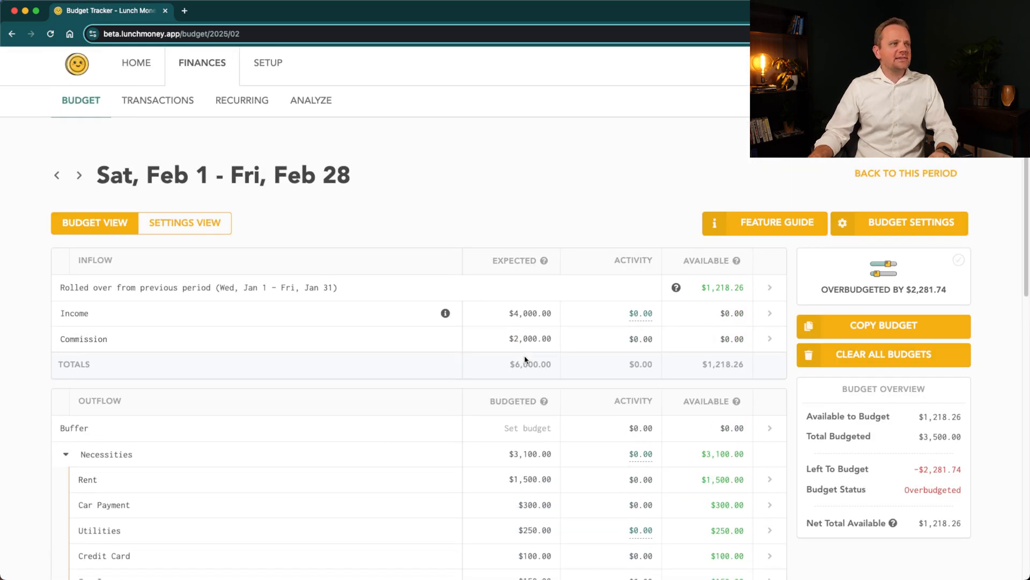
{"action": "scroll", "coordinate": [525, 359], "scroll_direction": "down", "scroll_amount": 8}
{"action": "scroll", "coordinate": [525, 360], "scroll_direction": "up", "scroll_amount": 5}
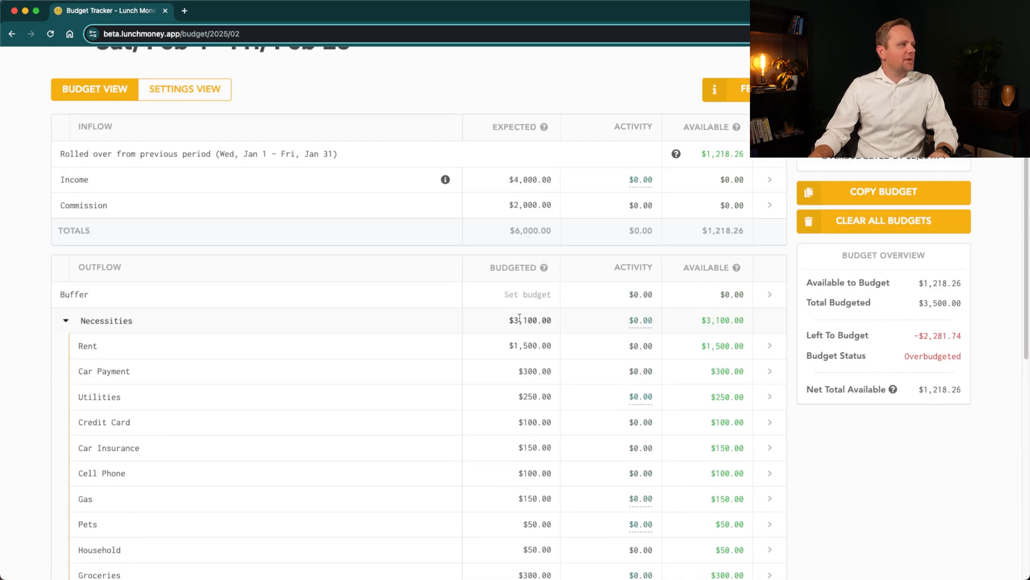
{"action": "left_click", "coordinate": [511, 291]}
{"action": "type", "text": "2500"}
{"action": "key", "text": "Return"}
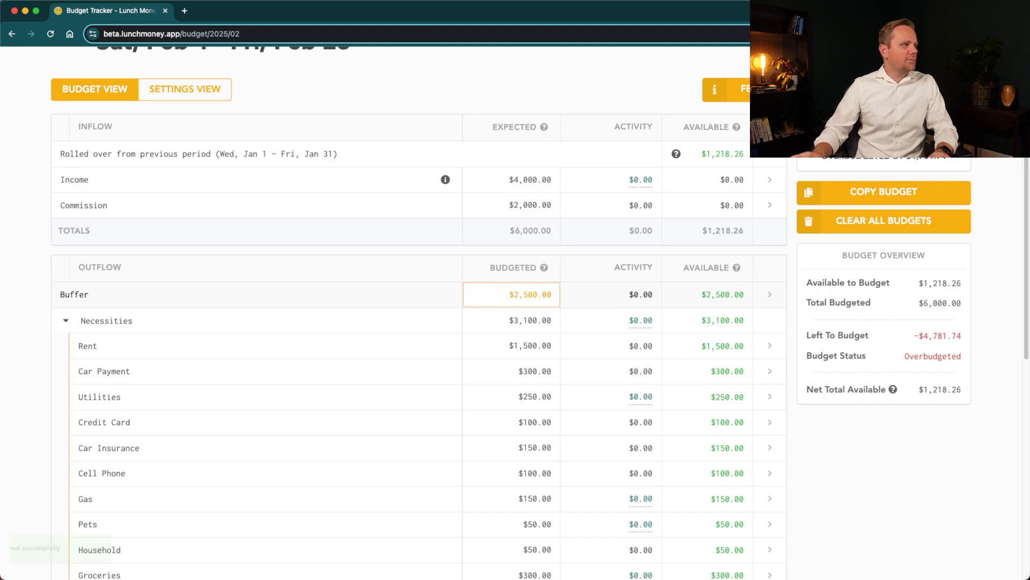
- Review the February inflow and outflow tables and examine the historical activity for Utilities
{"action": "scroll", "coordinate": [494, 325], "scroll_direction": "down", "scroll_amount": 1}
{"action": "scroll", "coordinate": [494, 325], "scroll_direction": "down", "scroll_amount": 2}
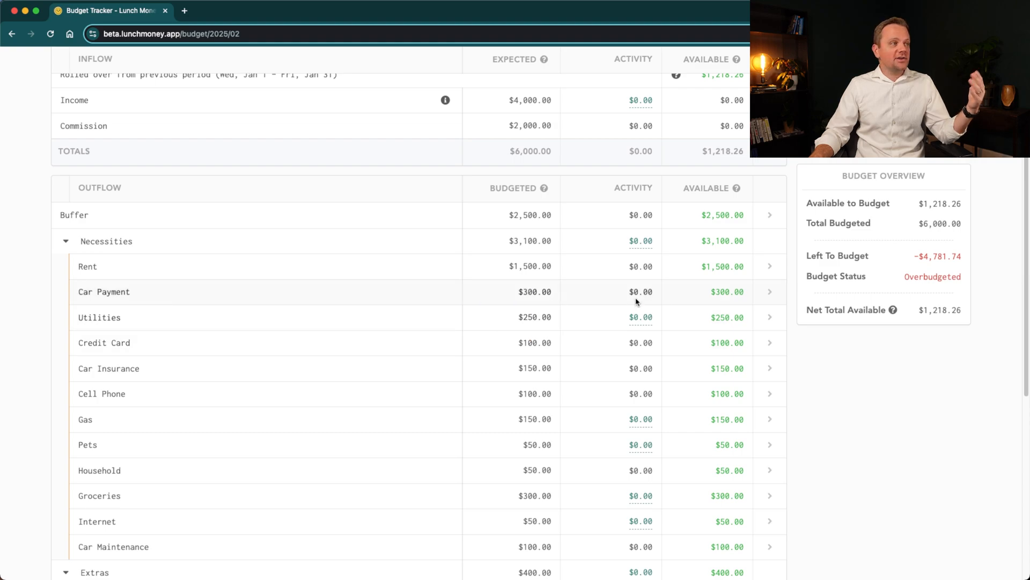
{"action": "mouse_move", "coordinate": [640, 250]}
{"action": "mouse_move", "coordinate": [635, 319]}
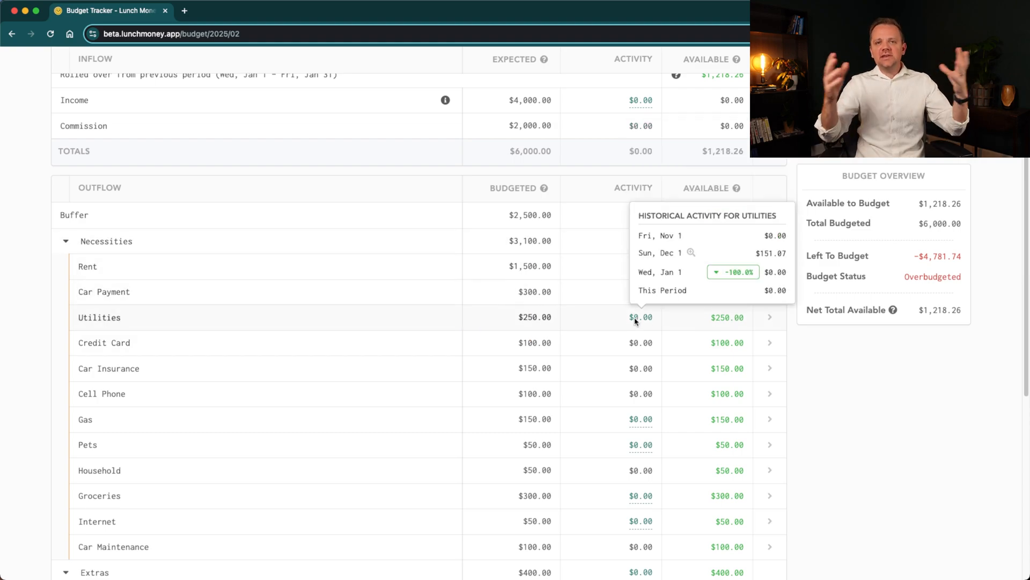
{"action": "scroll", "coordinate": [635, 320], "scroll_direction": "up", "scroll_amount": 5}
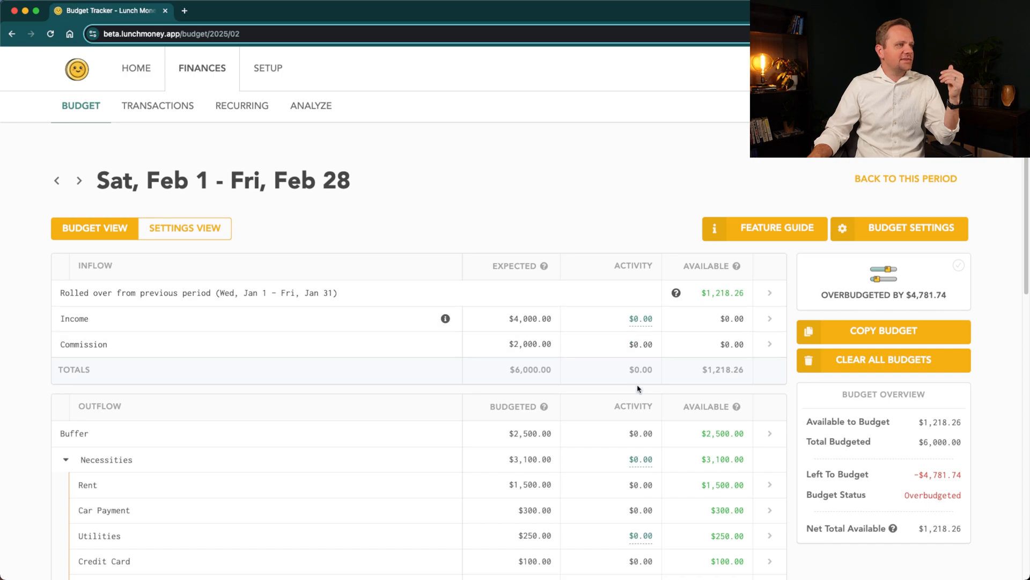
{"action": "scroll", "coordinate": [638, 386], "scroll_direction": "down", "scroll_amount": 8}
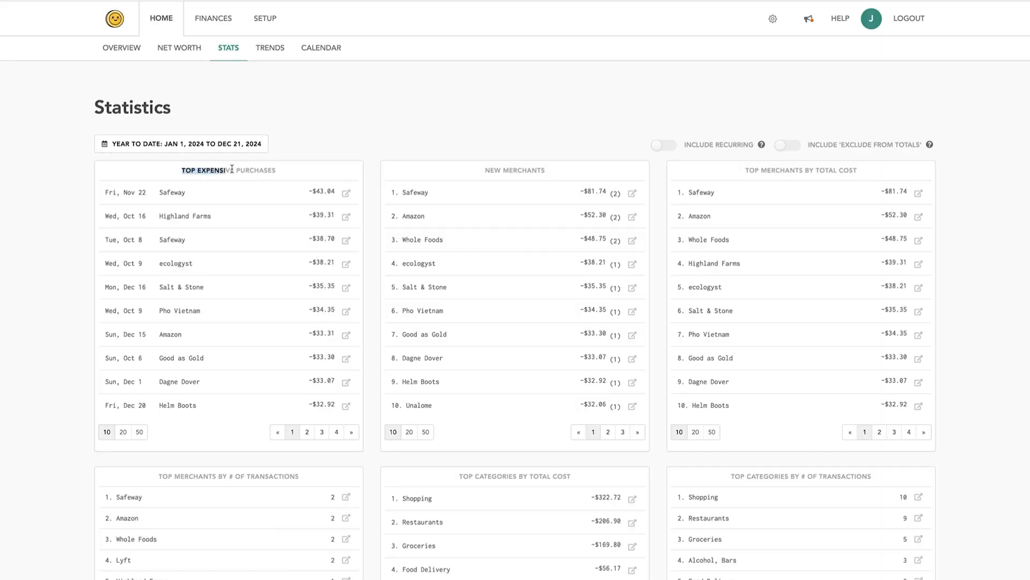
- Look through the year-to-date purchase, merchant and category rankings on the Statistics page
{"action": "scroll", "coordinate": [412, 292], "scroll_direction": "down", "scroll_amount": 5}
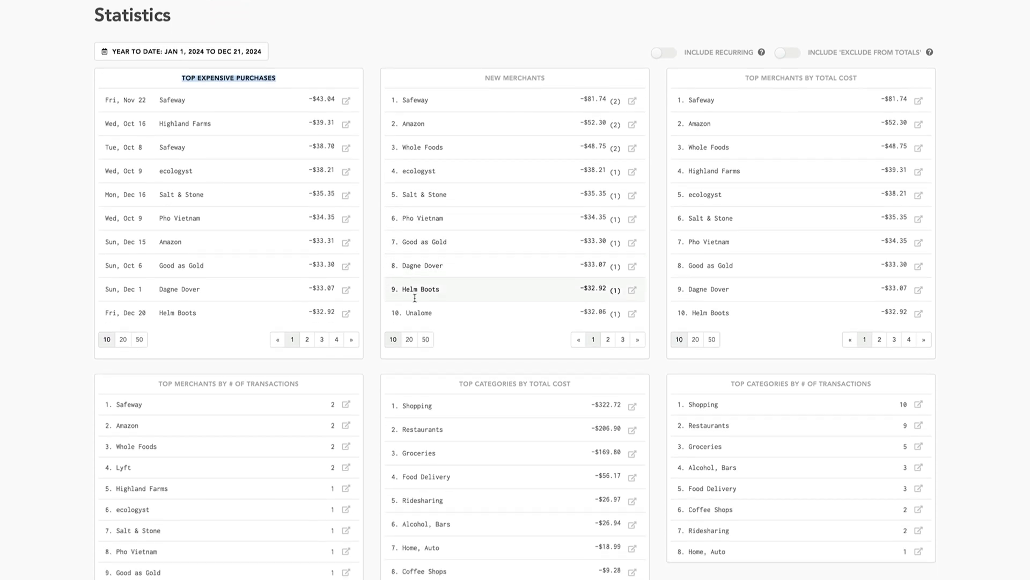